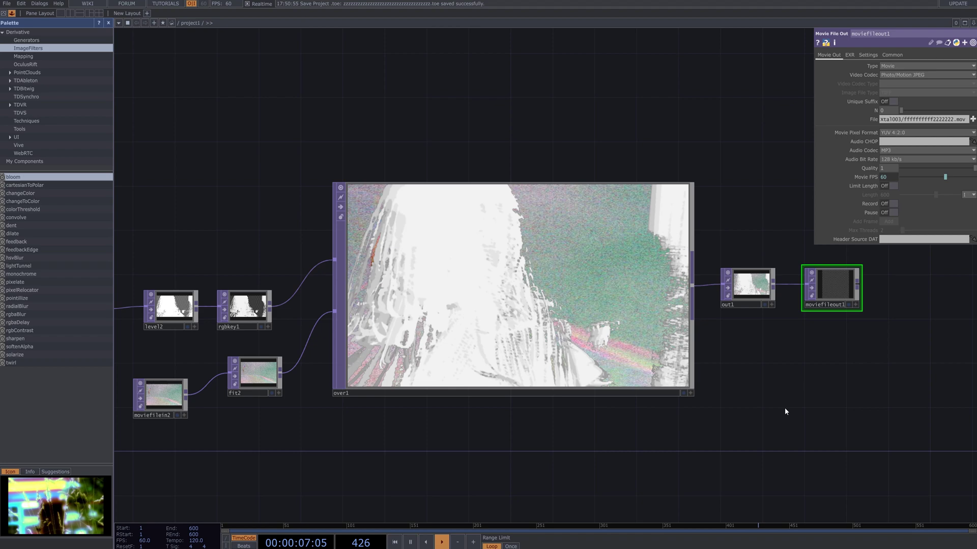
Zoom out and pan to review the whole finished silhouette effect chain.
scroll(785, 407, "down", 3)
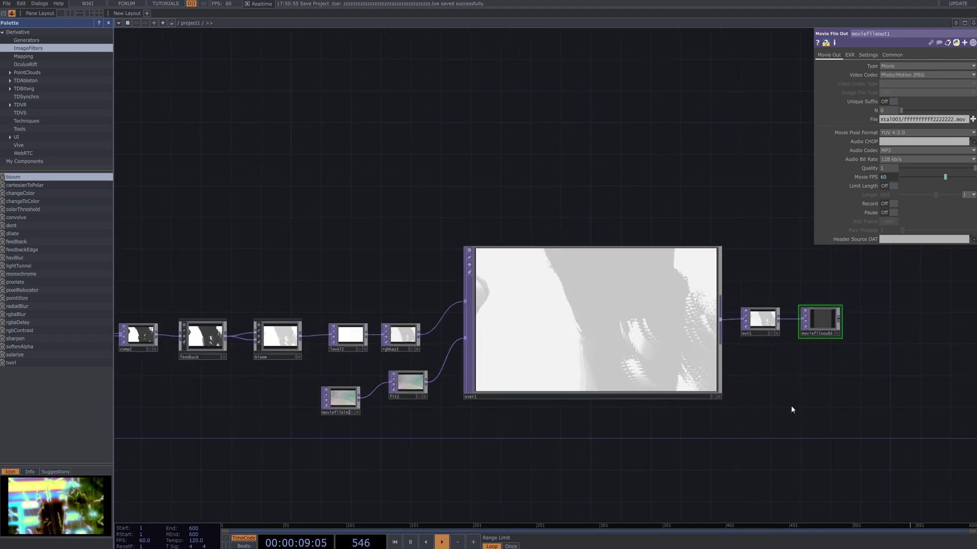
left_click_drag(792, 409, 703, 346)
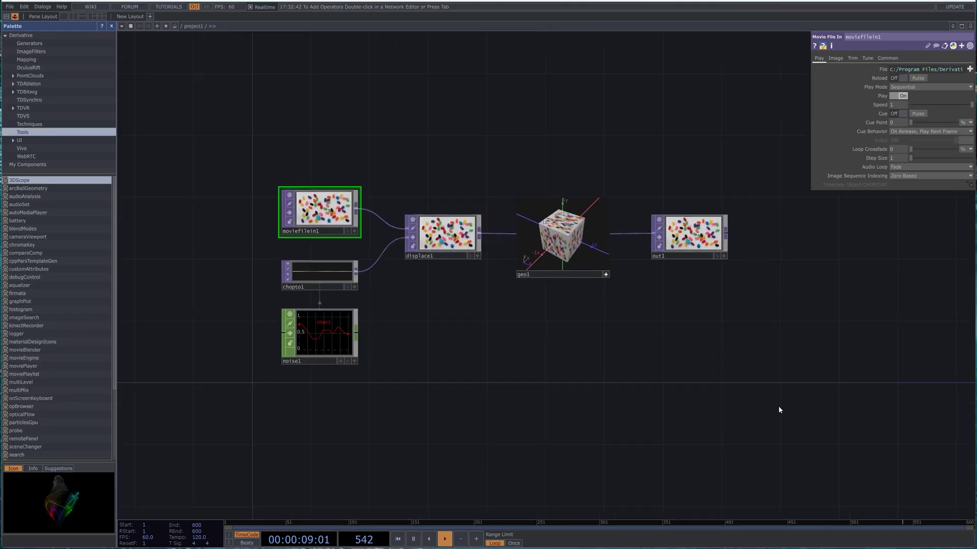
Delete the six default nodes and add a Movie File In TOP loaded with a countdown movie.
right_click_drag(778, 406, 295, 160)
key("Delete")
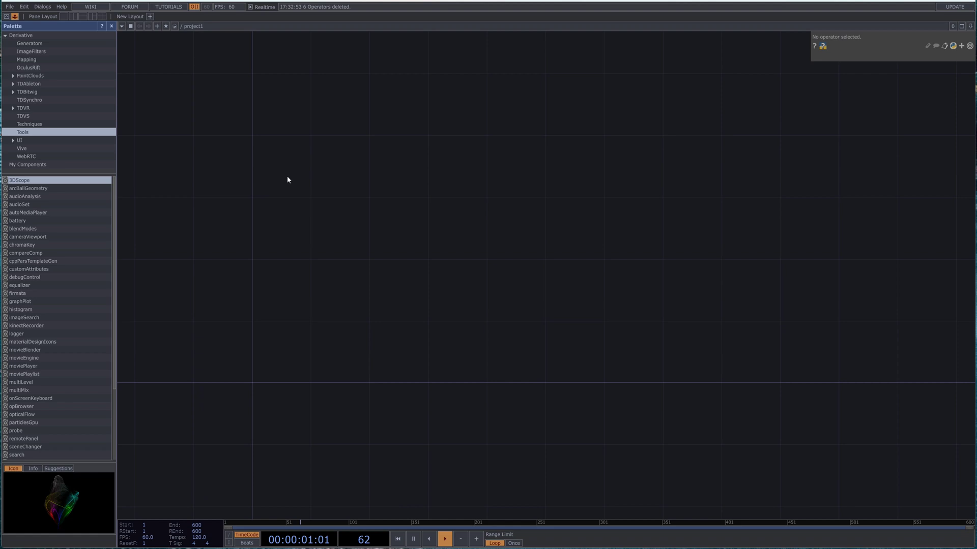
key("Tab")
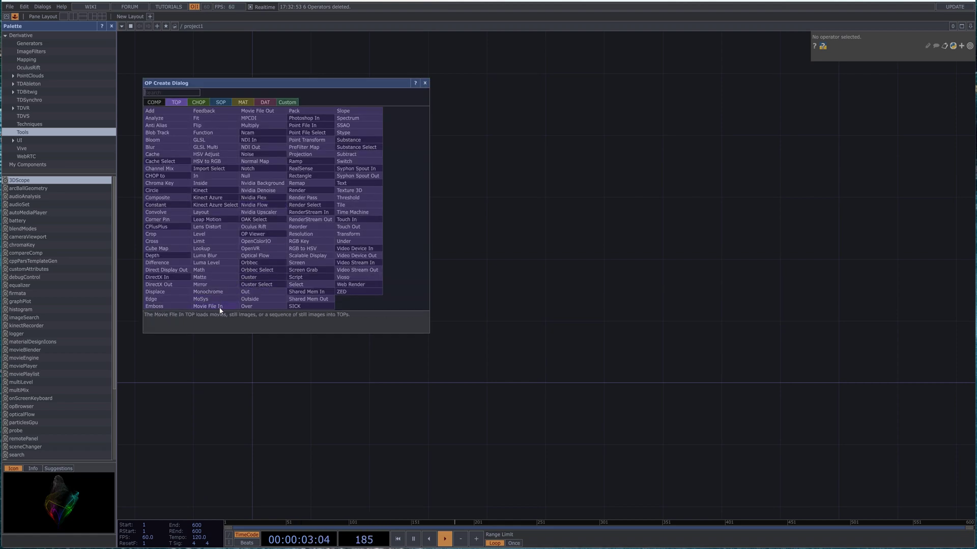
left_click(209, 307)
left_click(291, 208)
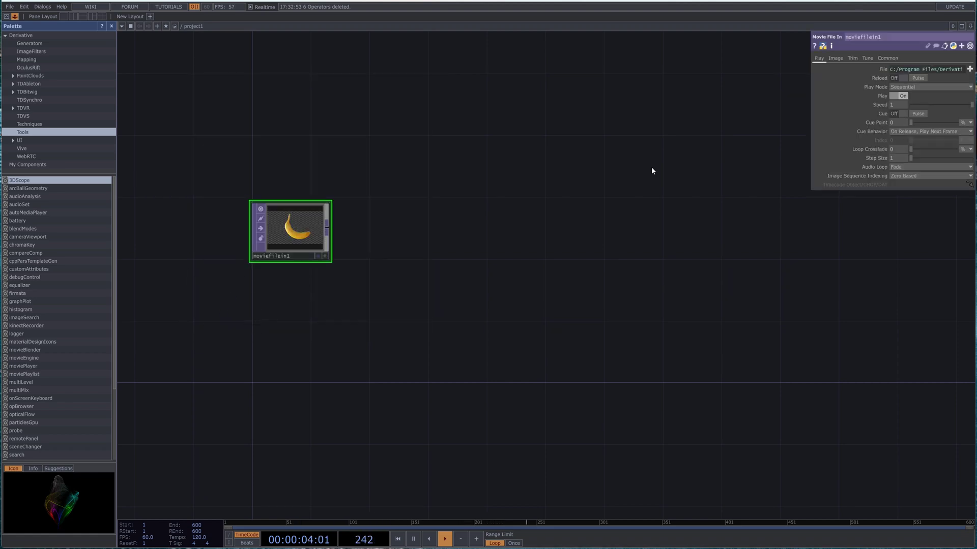
left_click(969, 70)
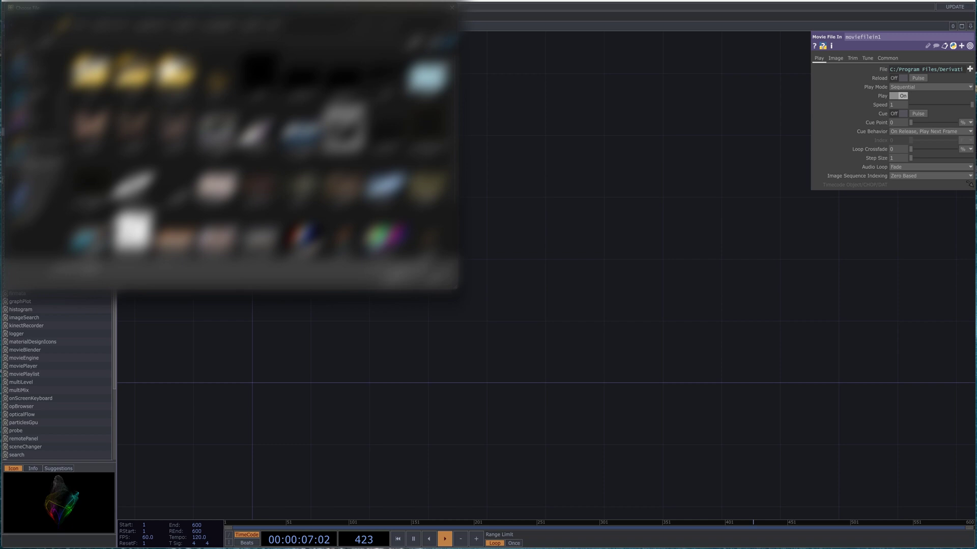
left_click(398, 278)
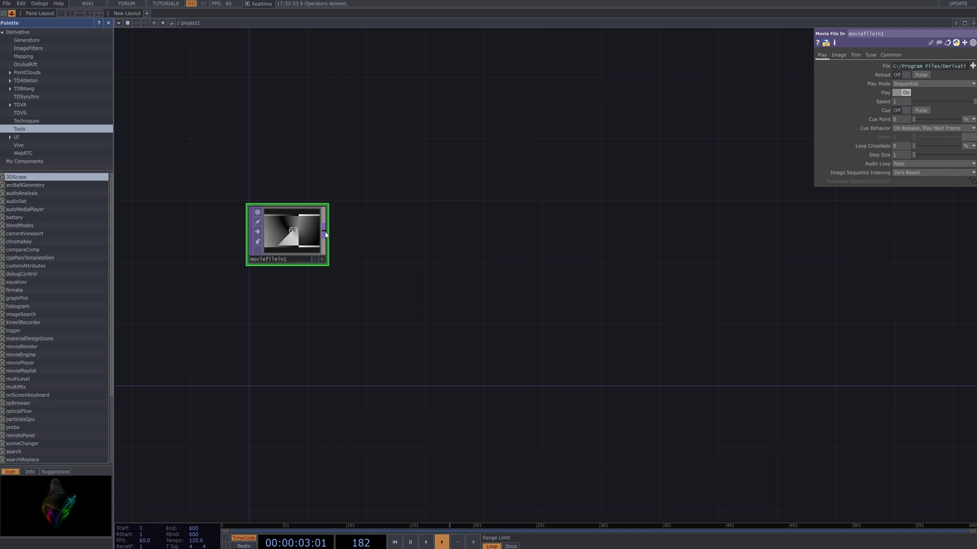
Add fit1 after moviefilein1 with Output Resolution set to Parent Panel Size.
key("Tab")
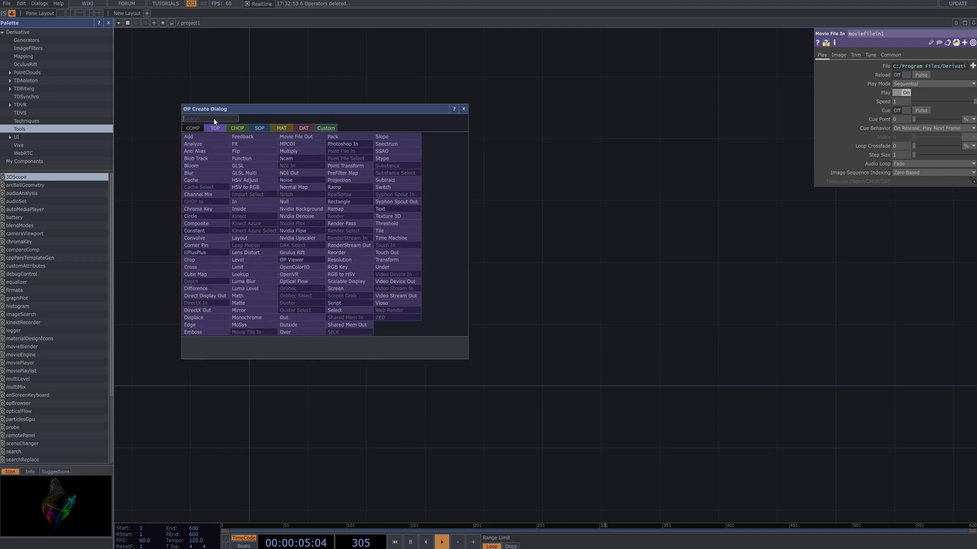
type("f")
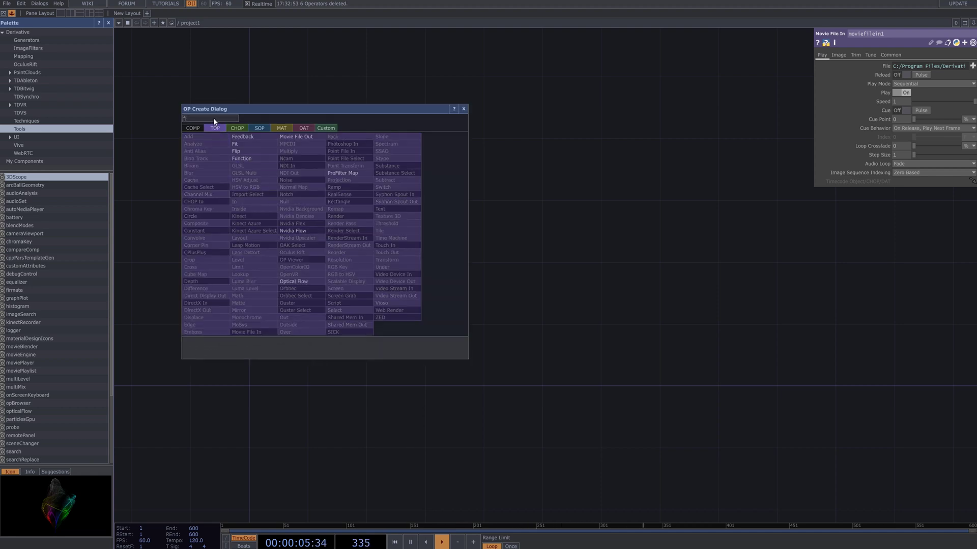
left_click(263, 146)
left_click(390, 232)
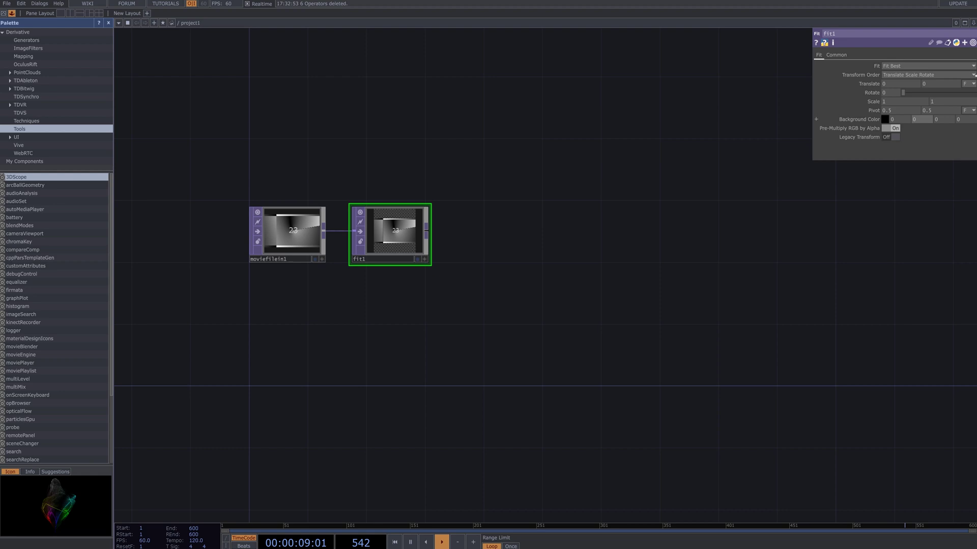
left_click(835, 55)
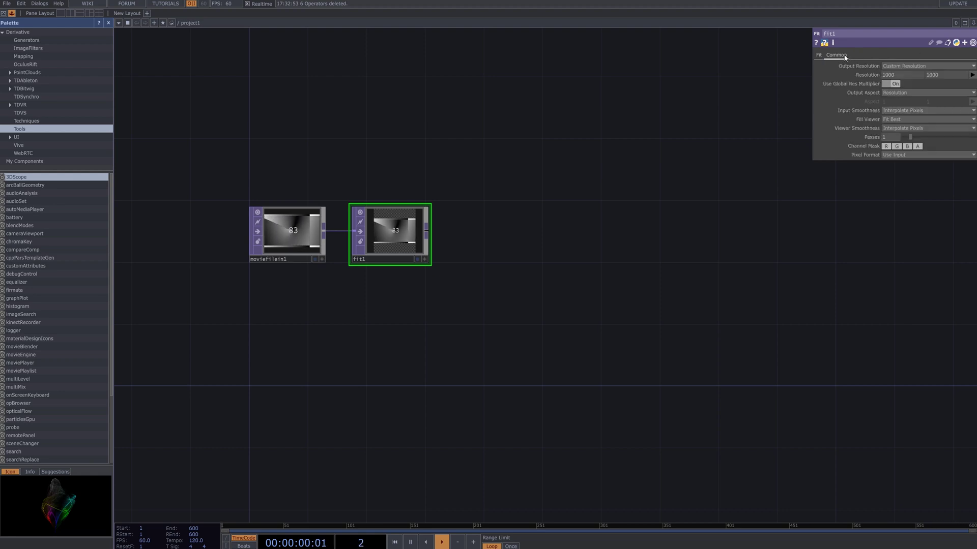
left_click(928, 70)
left_click(908, 155)
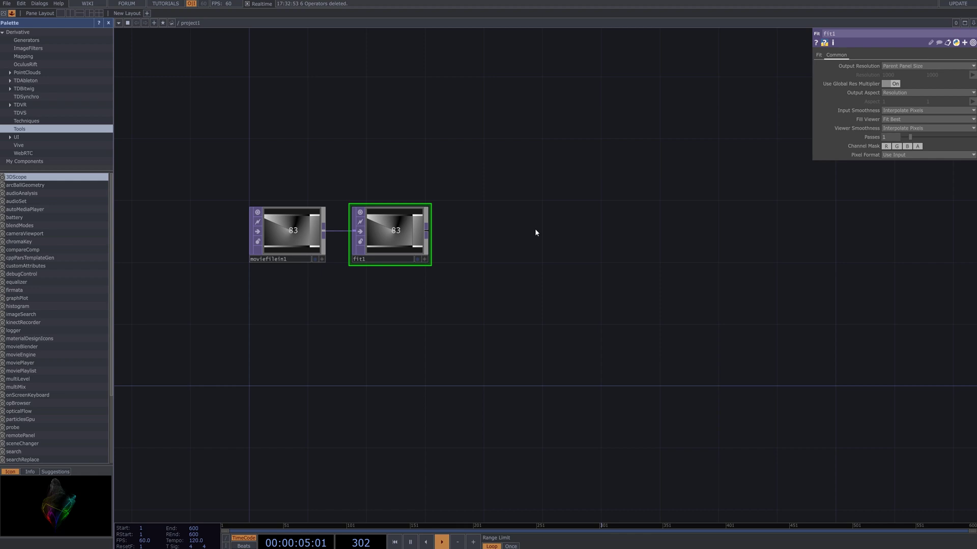
Add thresh1 after fit1 with Comparator set to Greater and threshold lowered to about 0.37.
right_click(428, 230)
type("th")
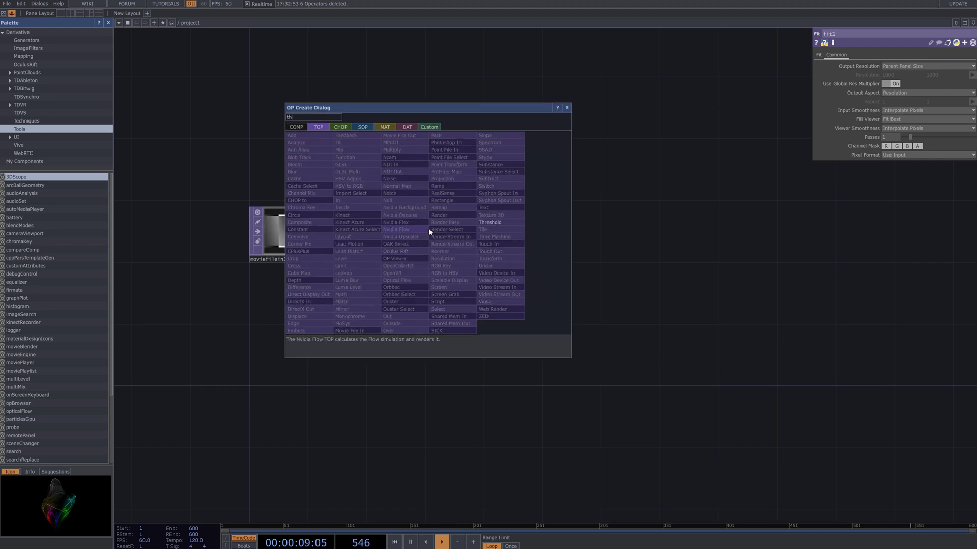
left_click(500, 222)
left_click(514, 232)
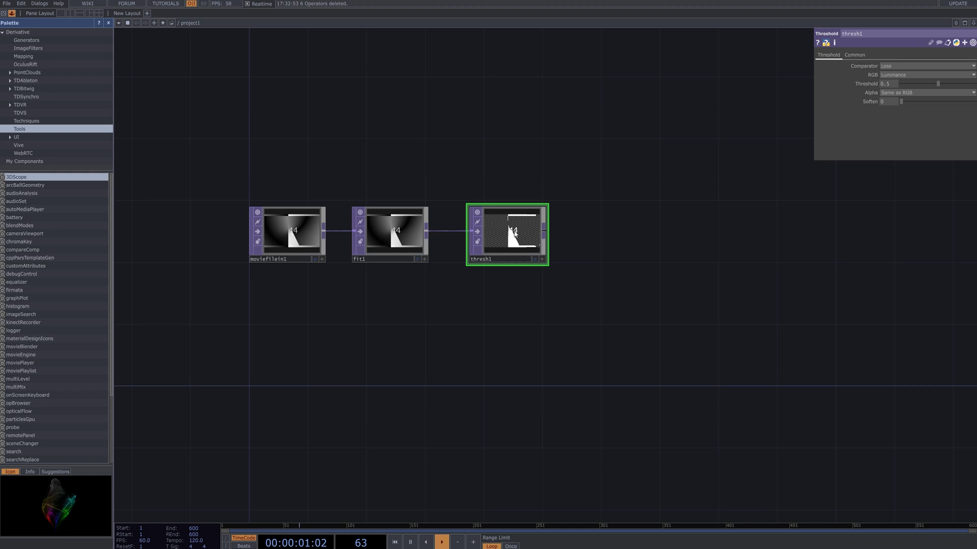
left_click(951, 67)
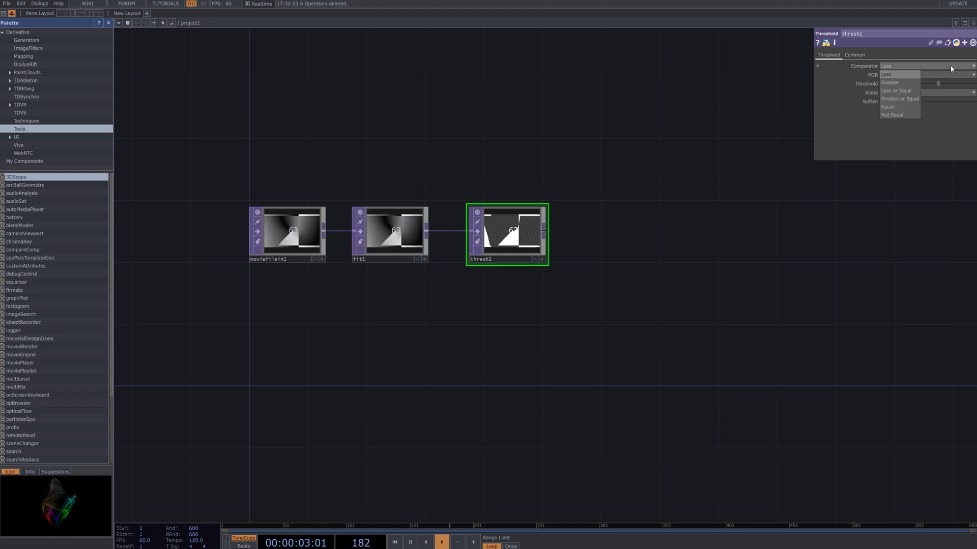
left_click(910, 85)
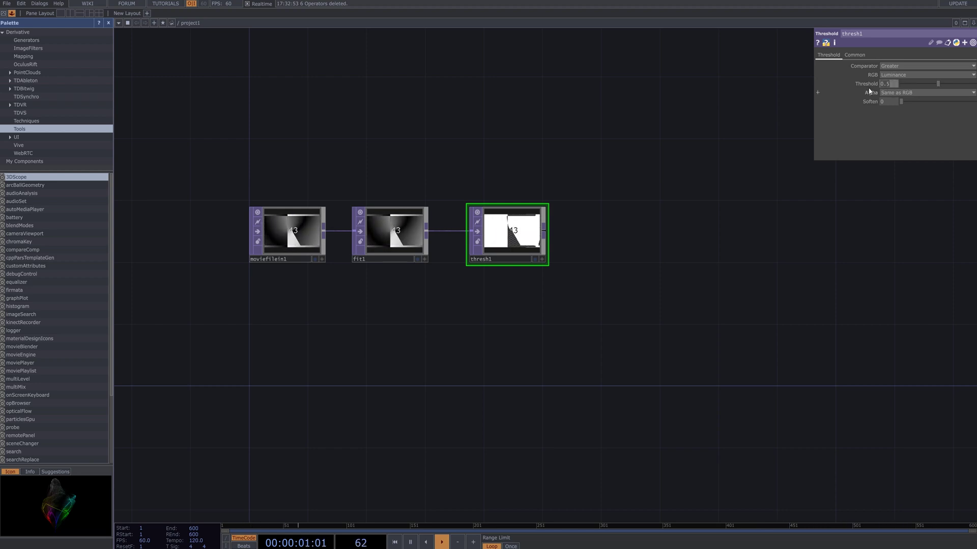
left_click_drag(877, 84, 869, 91)
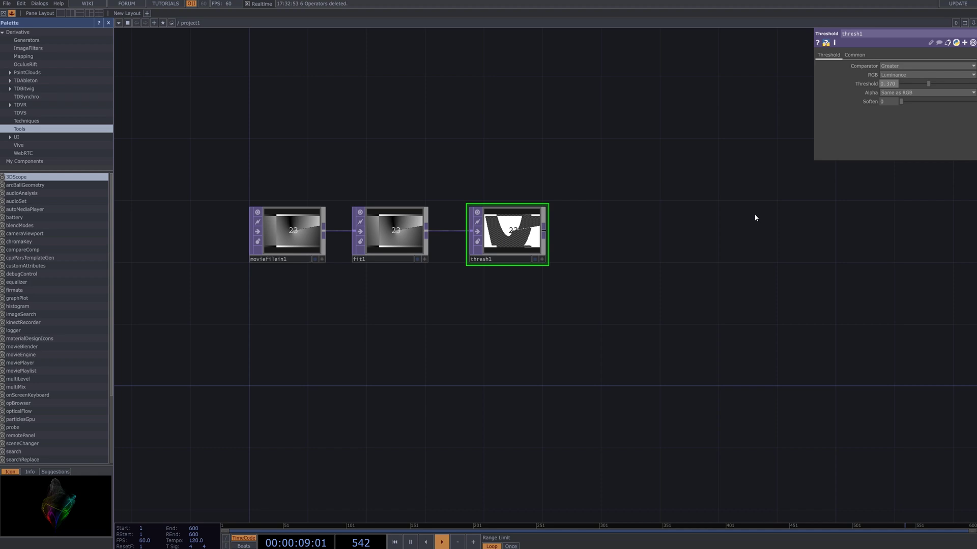
Add feedback1 wired from thresh1 and switch its Reset to On.
right_click(543, 235)
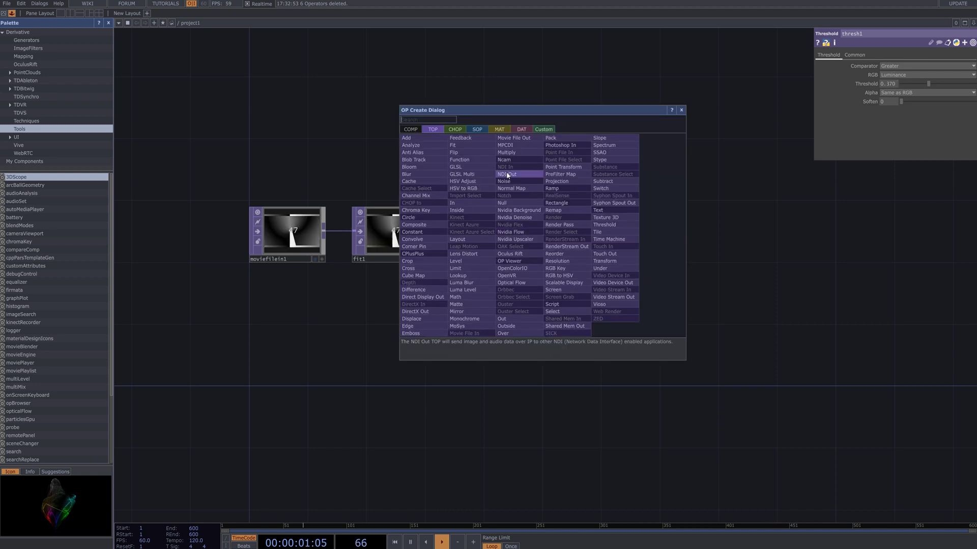
type("fee")
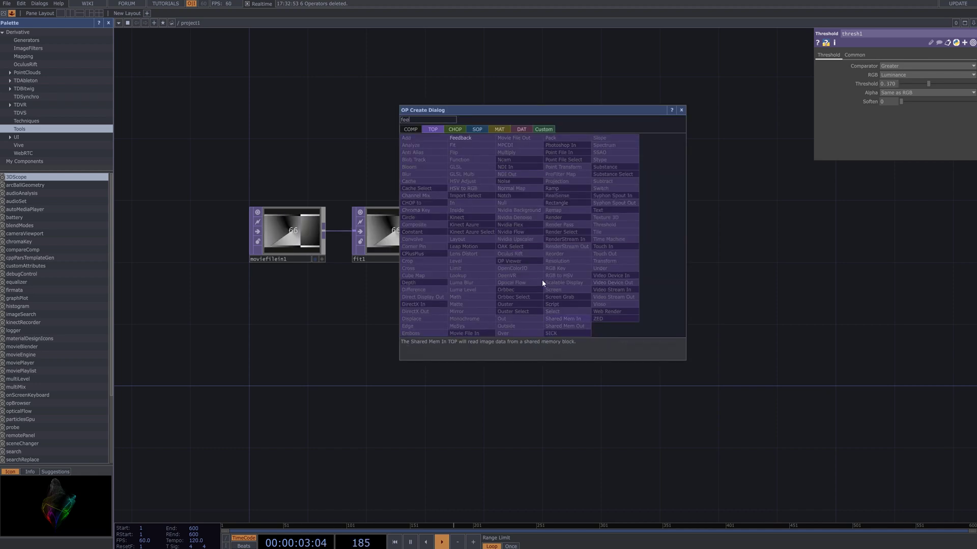
key("Return")
left_click(637, 295)
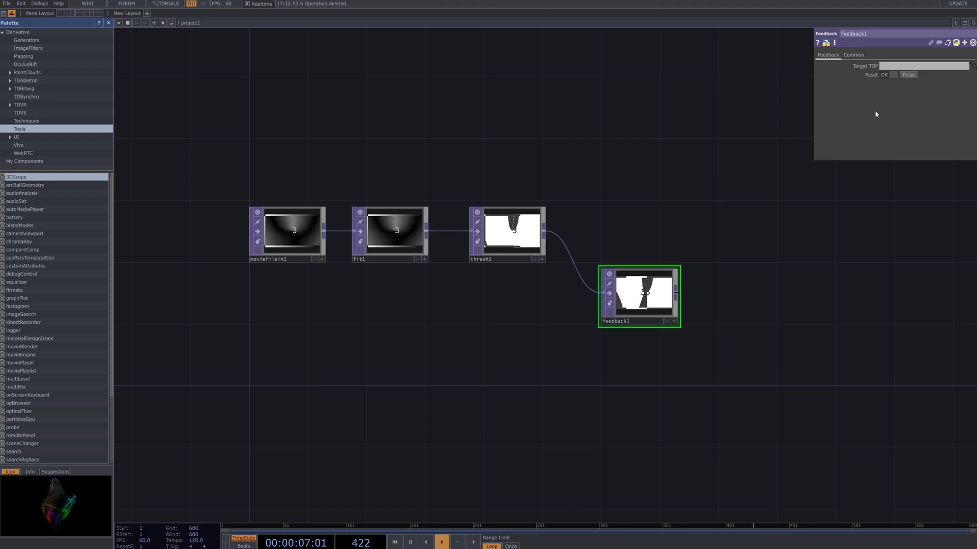
left_click(889, 75)
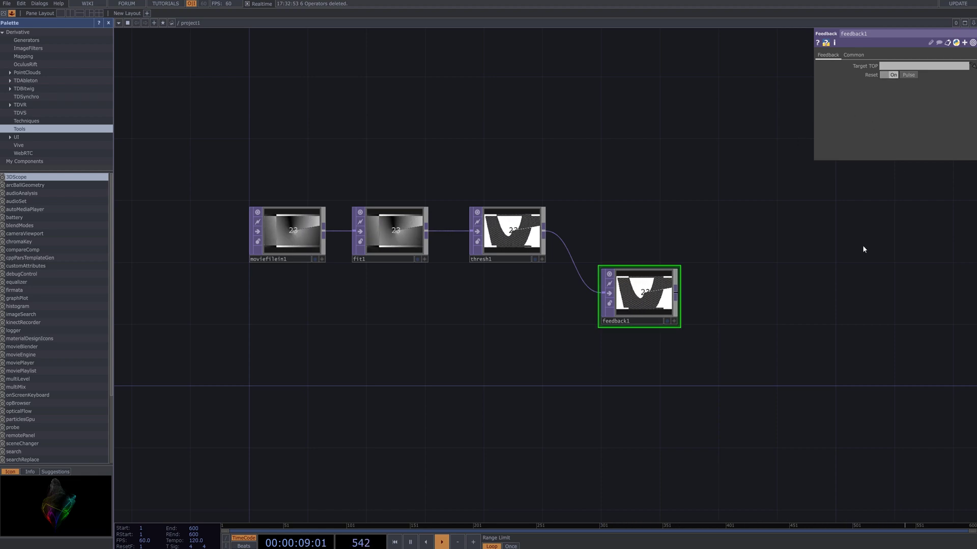
left_click_drag(760, 251, 709, 239)
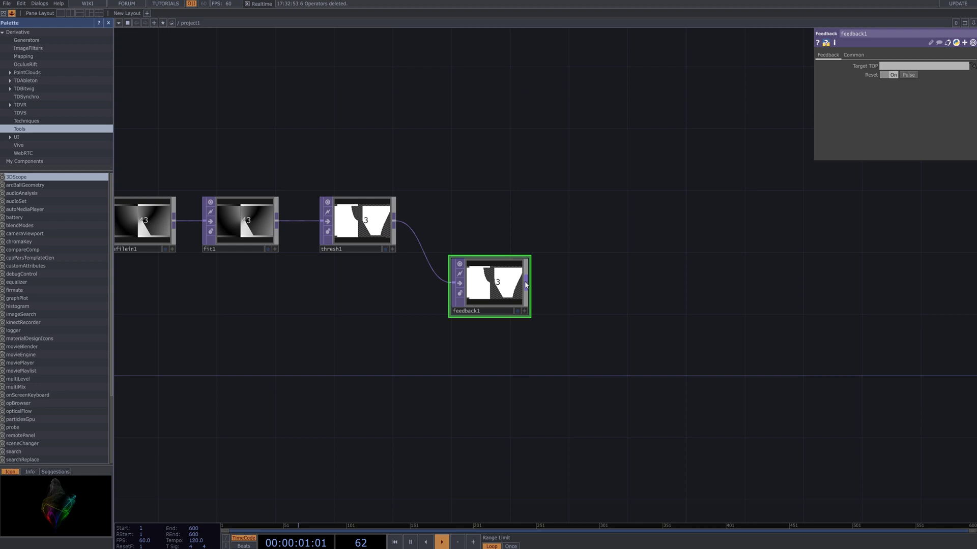
Add level1 after feedback1 and bring up its Post parameter page.
key("Tab")
type("le")
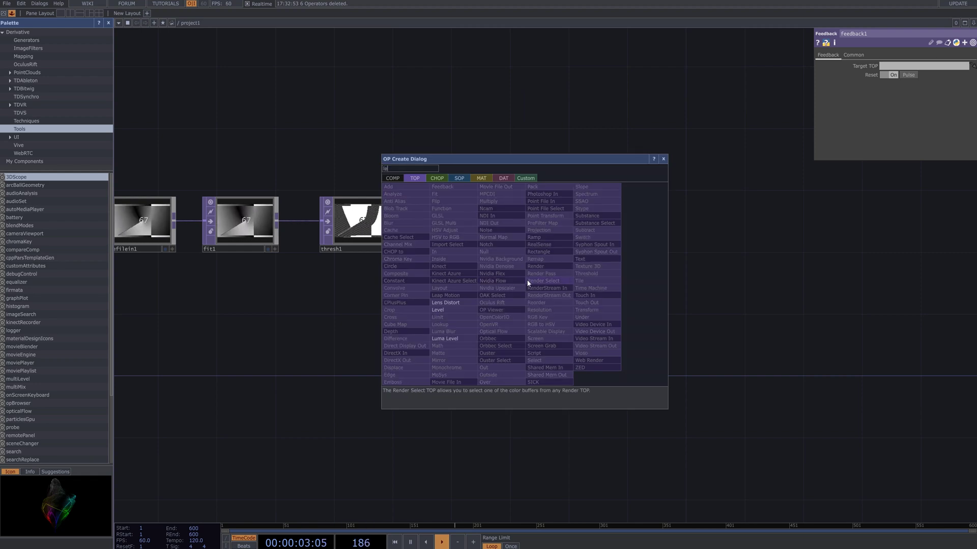
left_click(452, 325)
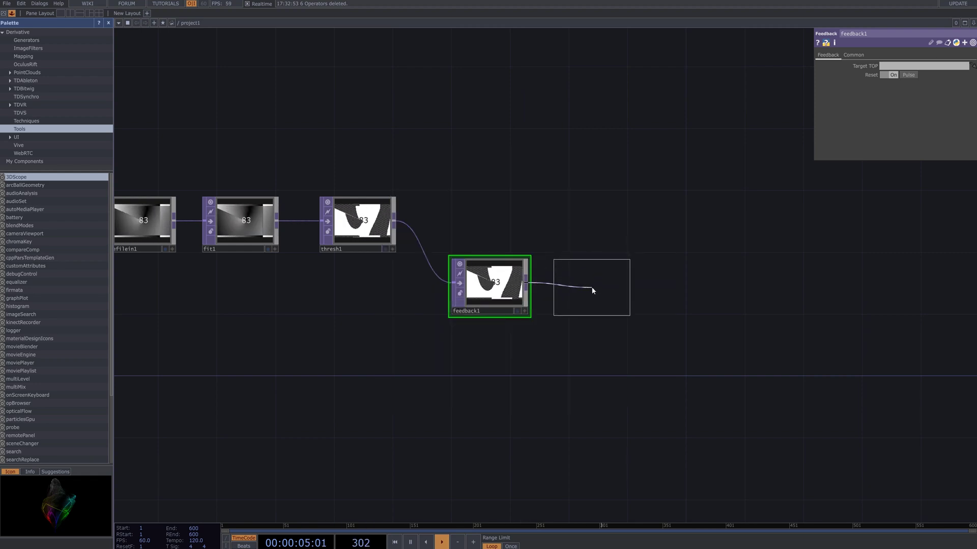
left_click(592, 291)
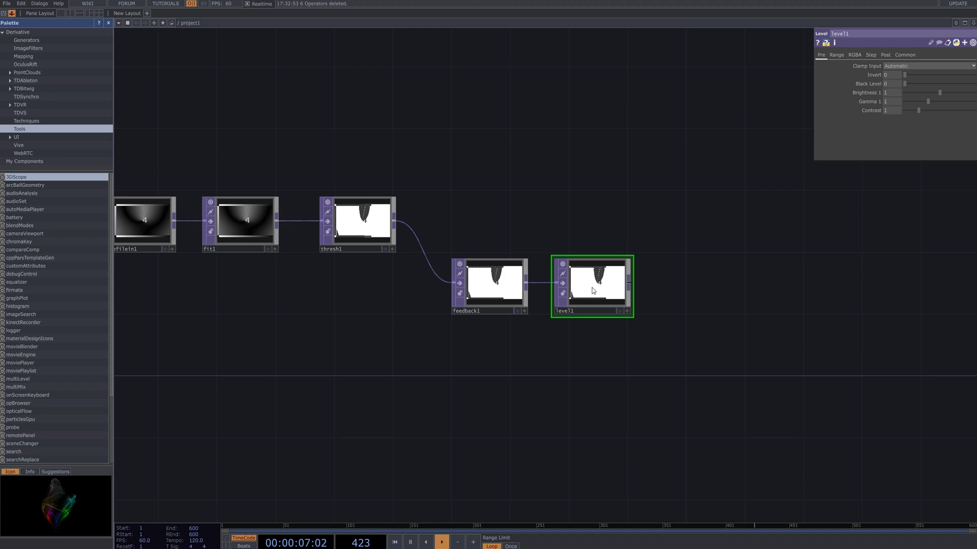
left_click(885, 56)
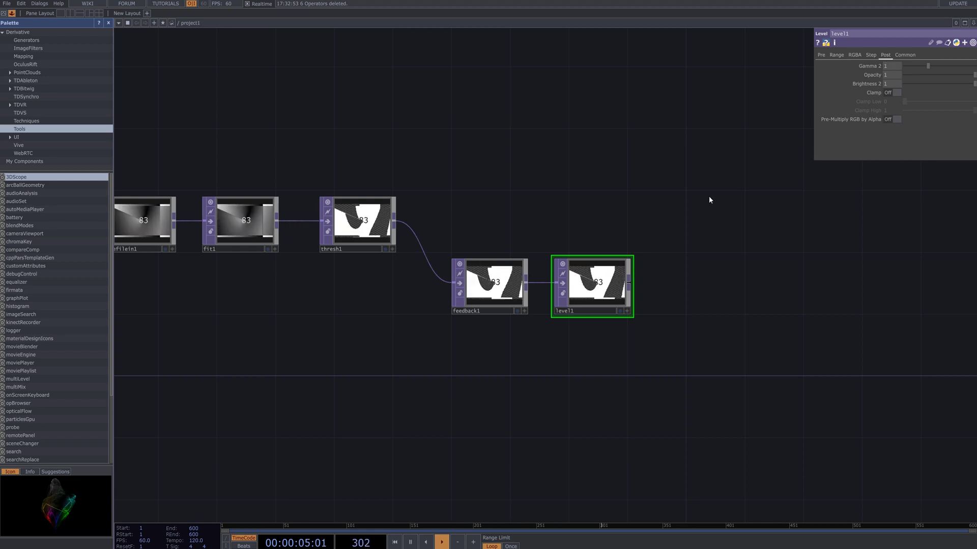
Add Composite TOP comp1 with thresh1 as first input and level1 as second.
key("Tab")
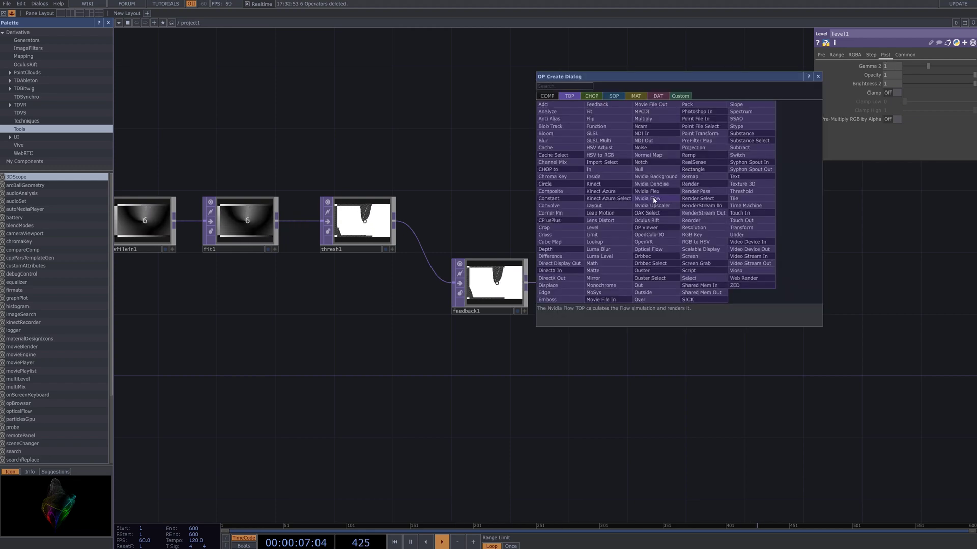
left_click(565, 193)
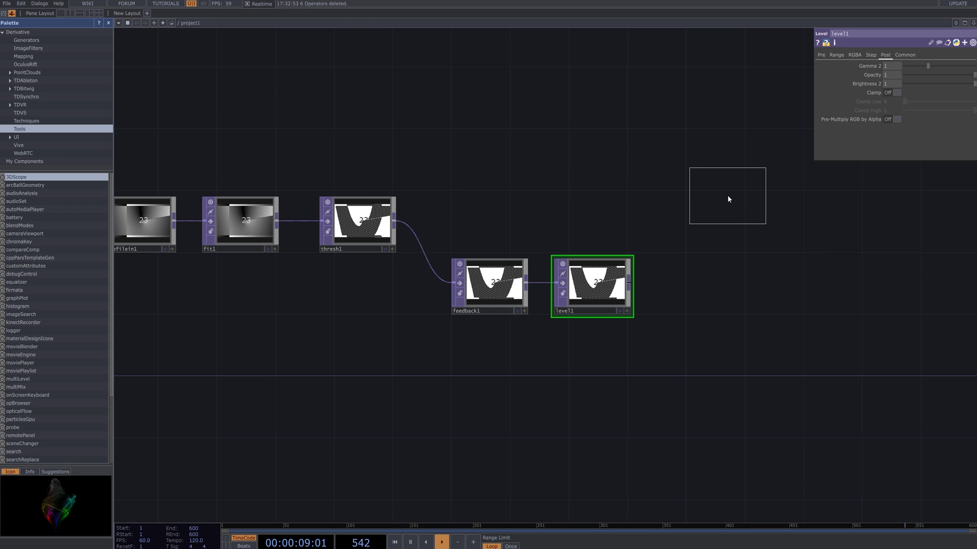
left_click(727, 196)
left_click_drag(398, 219, 688, 191)
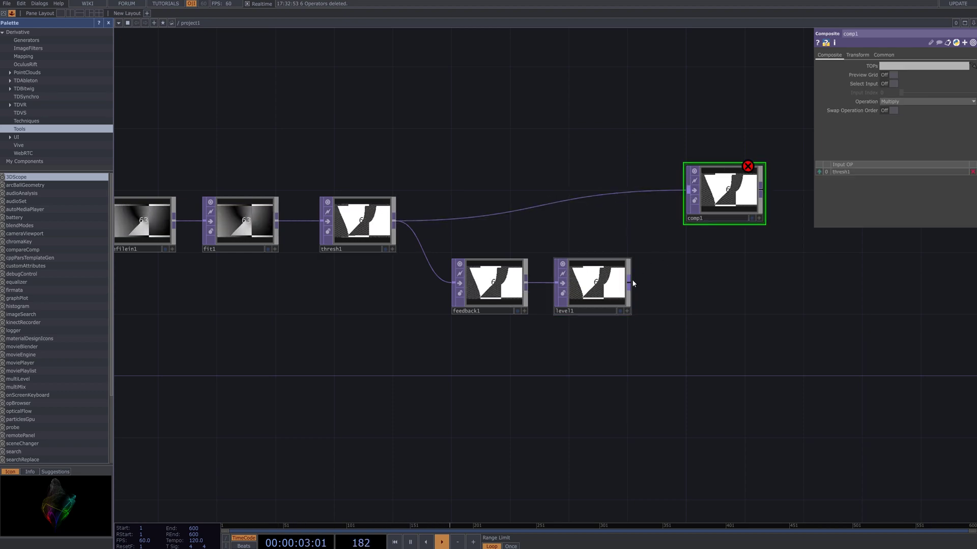
left_click_drag(631, 282, 680, 204)
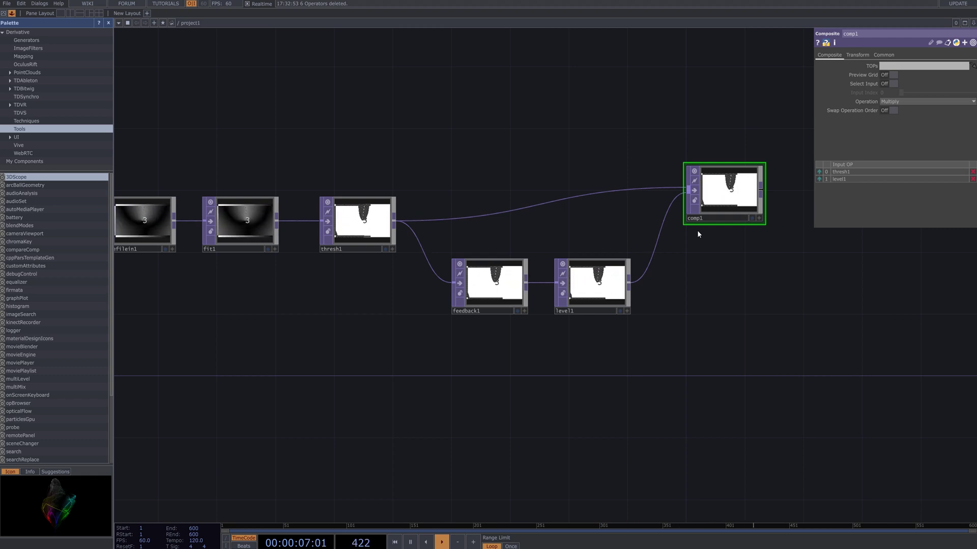
left_click_drag(770, 278, 628, 233)
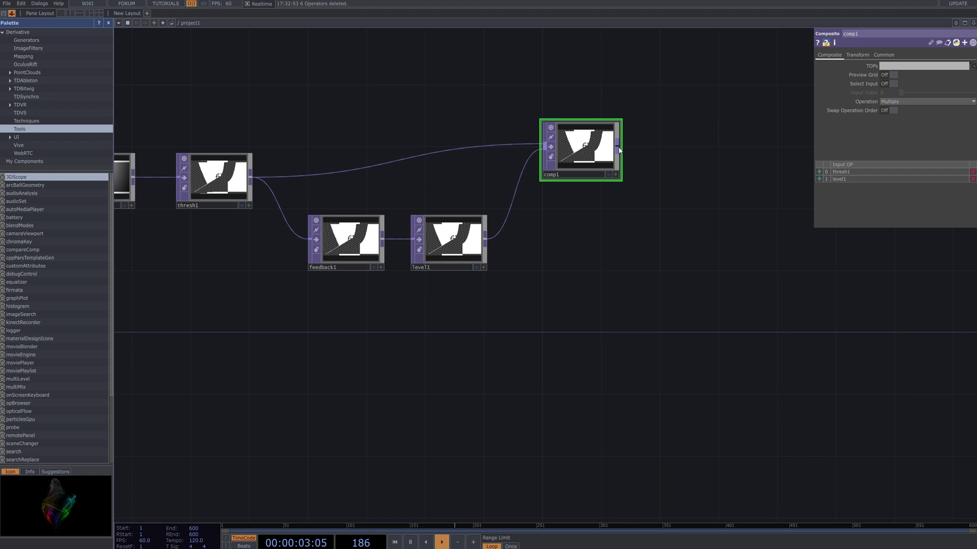
Add a Blur TOP, blur1, to the right of comp1.
right_click(619, 149)
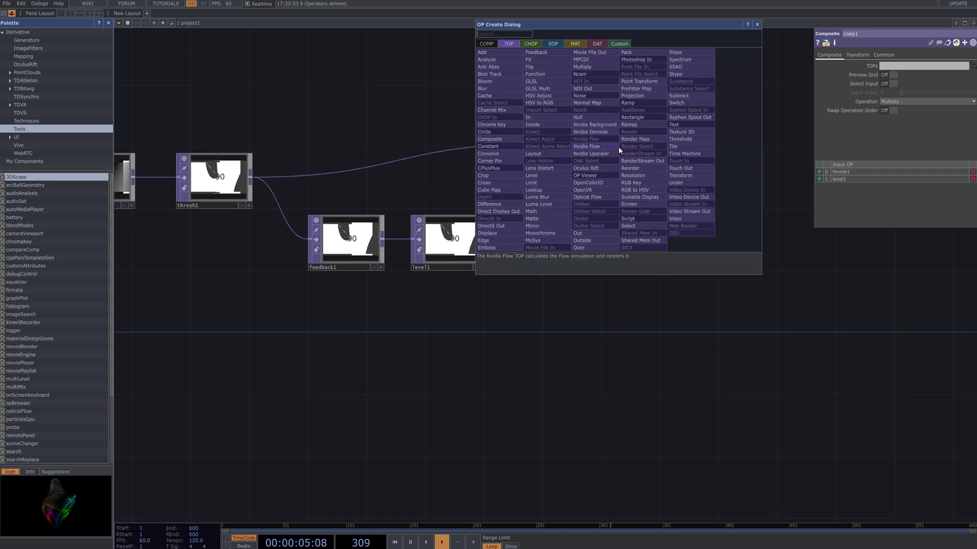
left_click(513, 95)
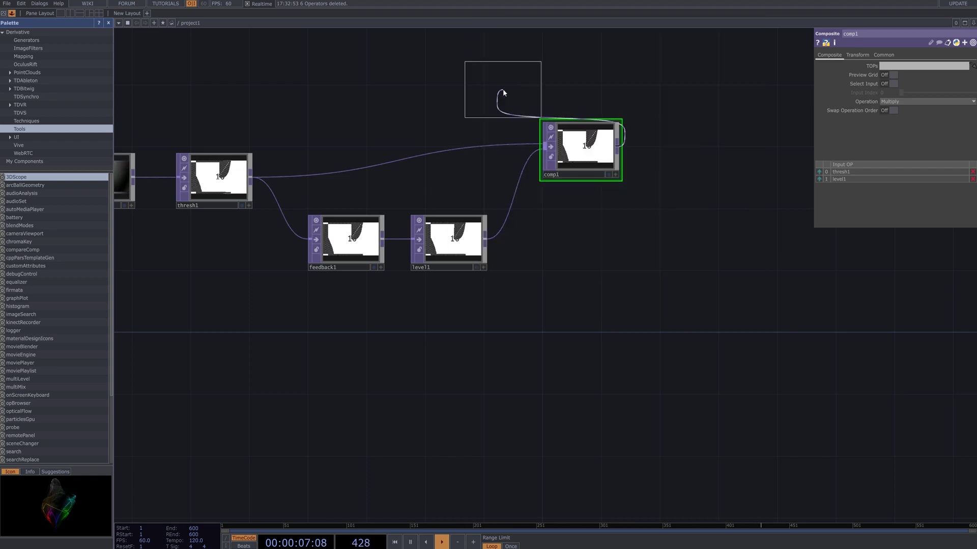
left_click(686, 152)
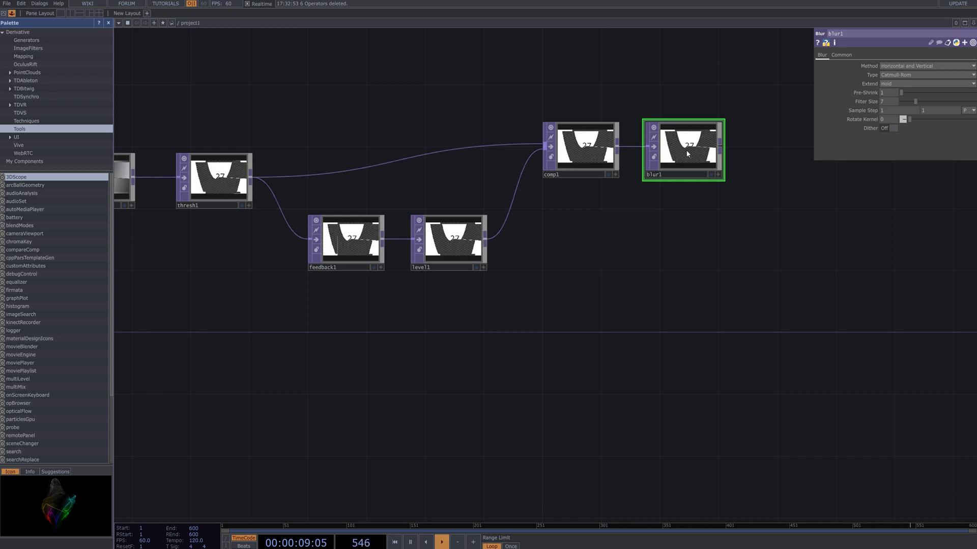
left_click_drag(737, 203, 497, 212)
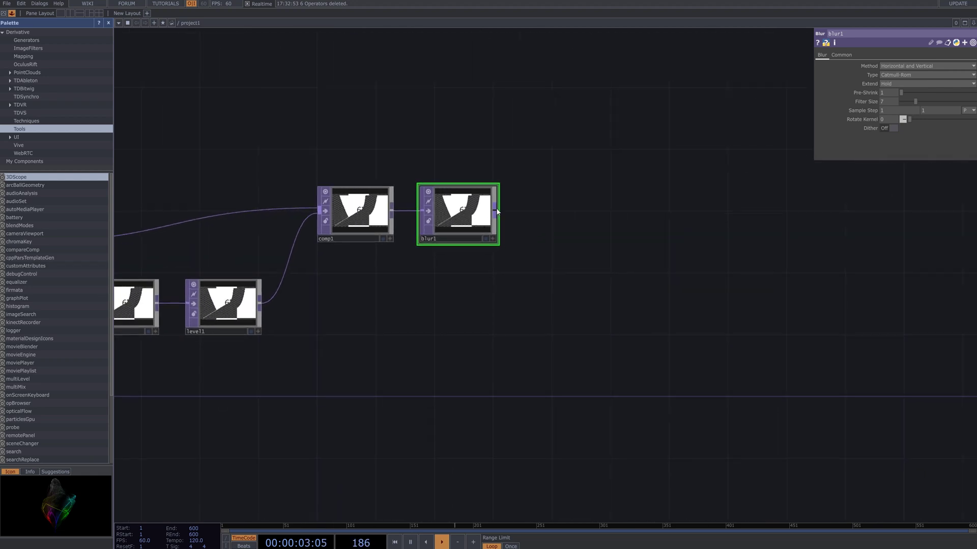
Add a Constant TOP, constant1, after blur1.
right_click(497, 212)
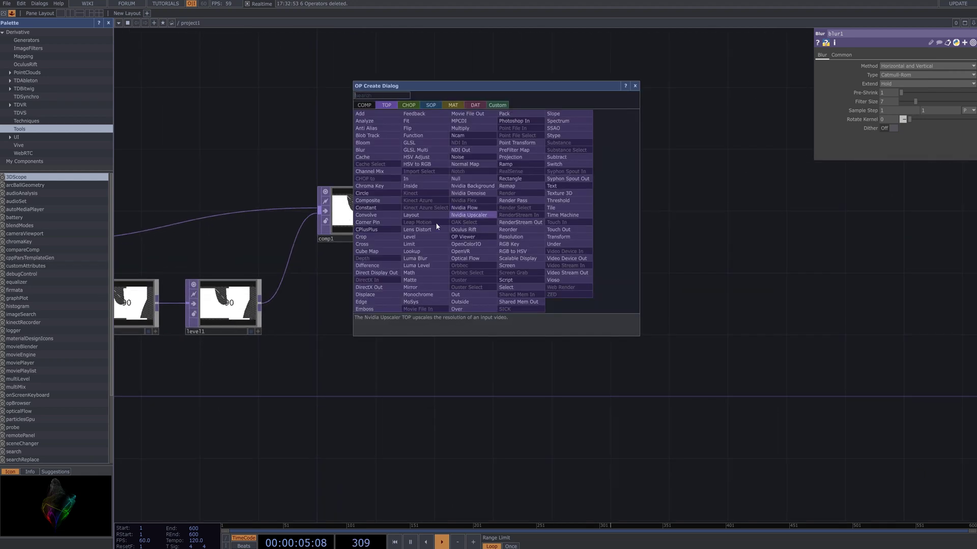
left_click(382, 206)
left_click(629, 205)
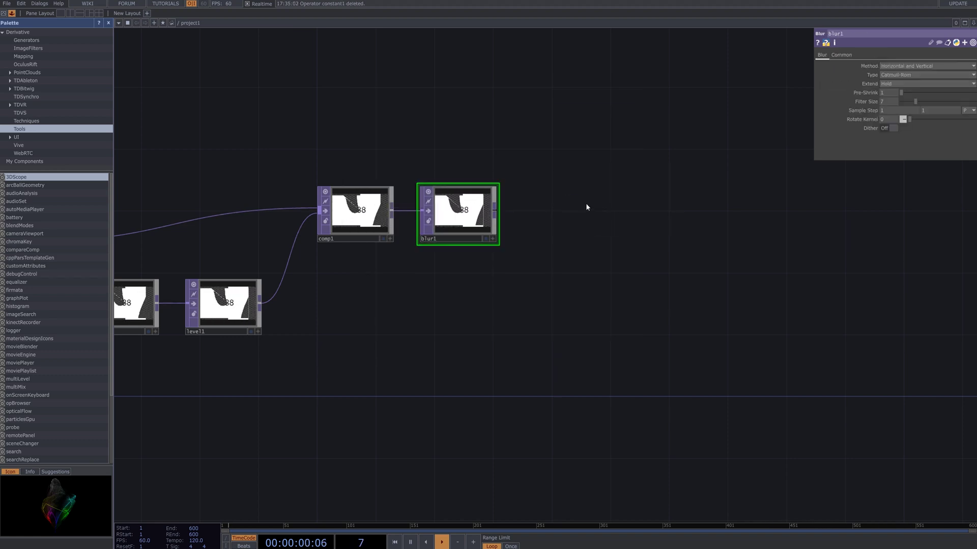
Replace constant1 with a Composite TOP, comp2, taking blur1 on both inputs.
key("Tab")
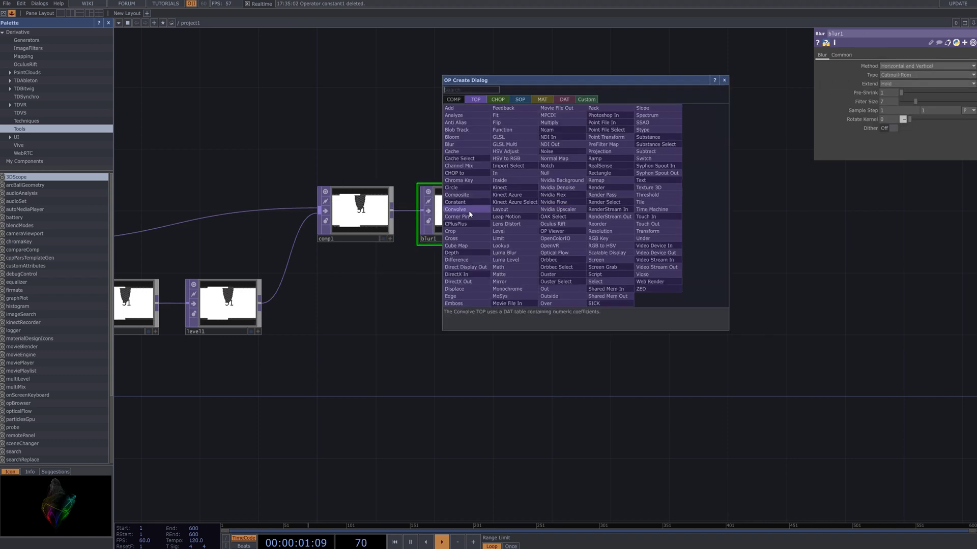
left_click(469, 196)
left_click(604, 197)
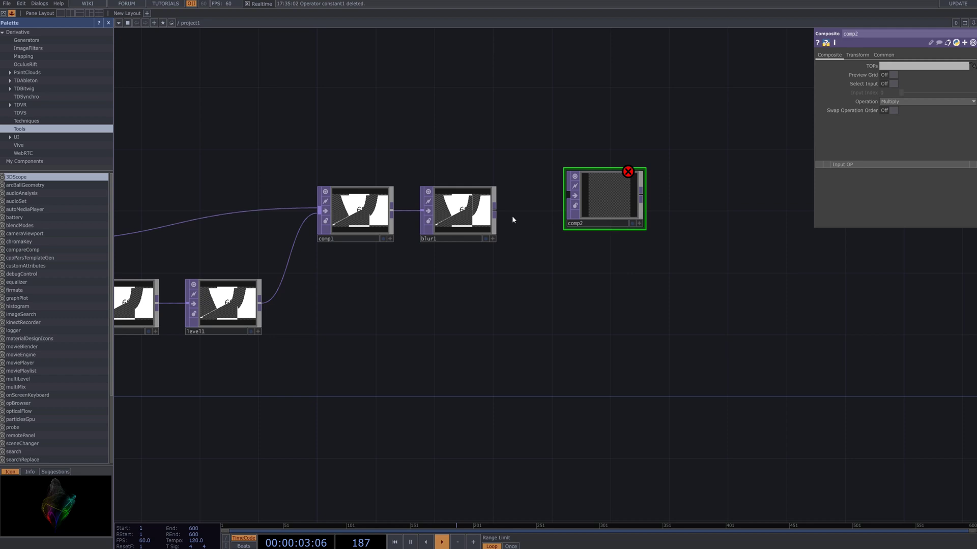
left_click_drag(496, 211, 525, 205)
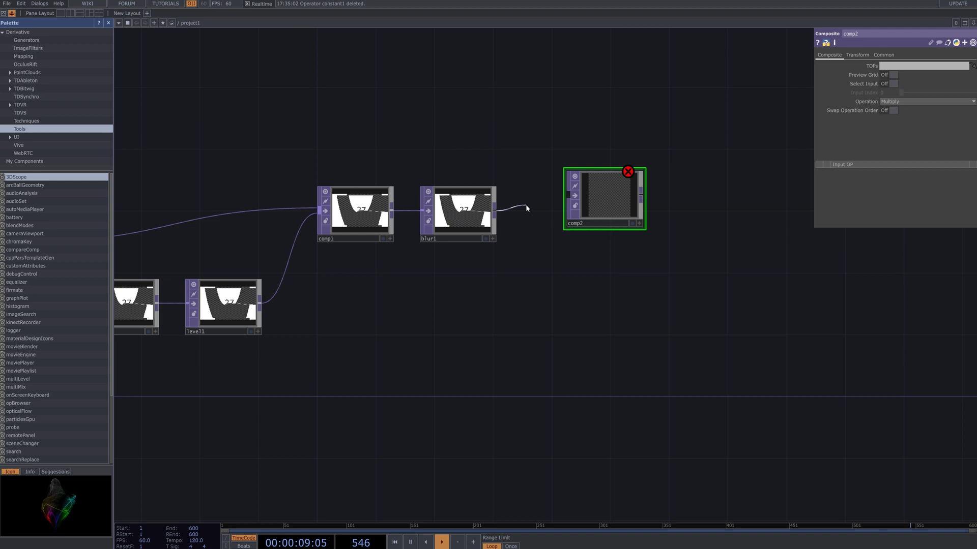
left_click_drag(526, 204, 568, 195)
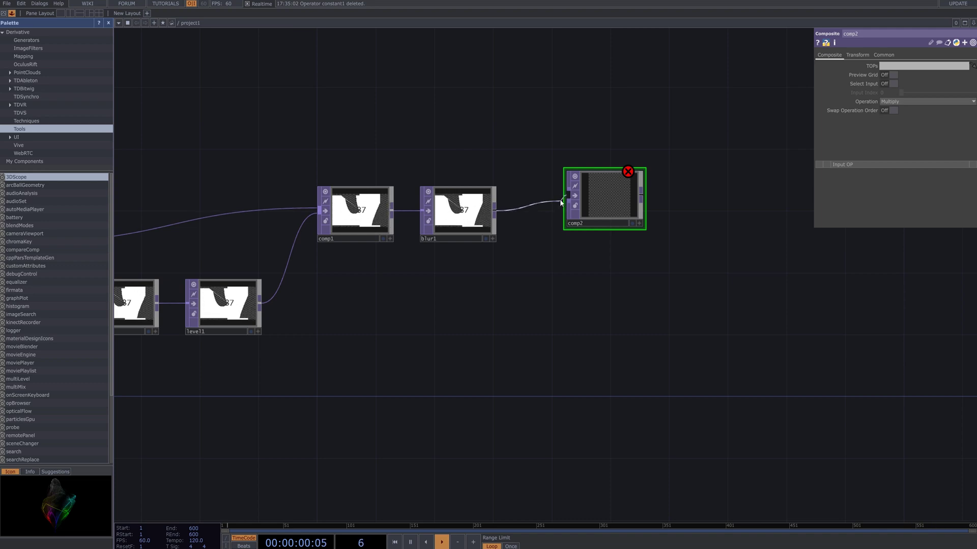
left_click(494, 210)
left_click(607, 209)
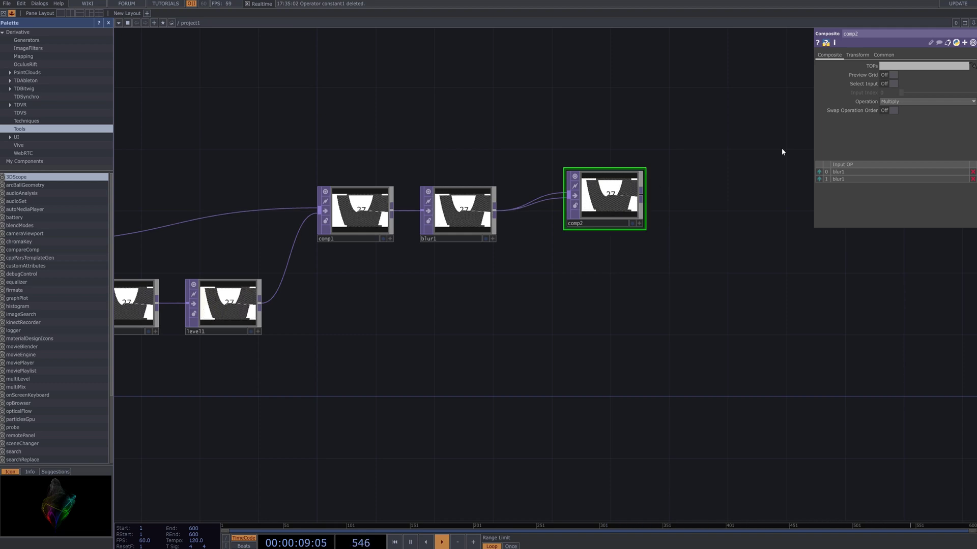
Set comp2's Operation to Inside Luminance.
left_click(936, 102)
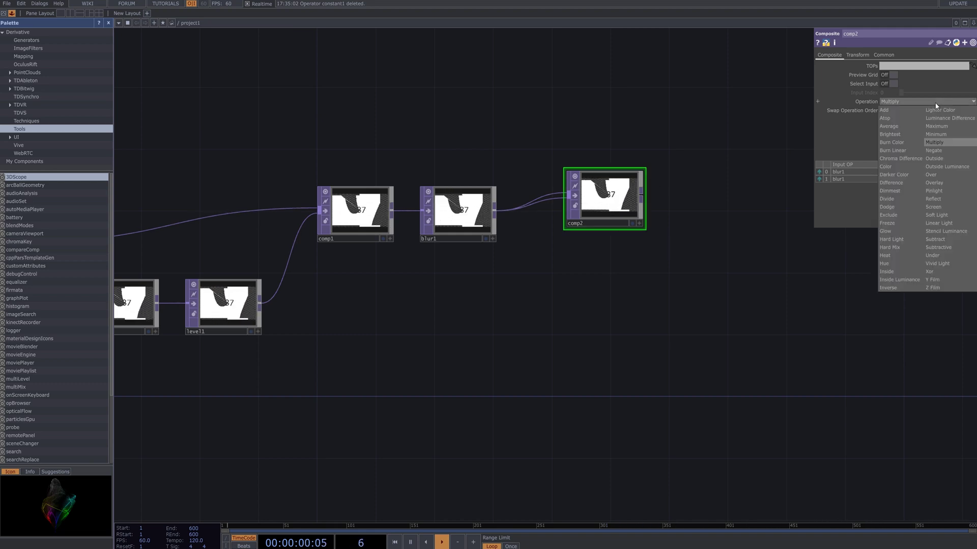
left_click(913, 282)
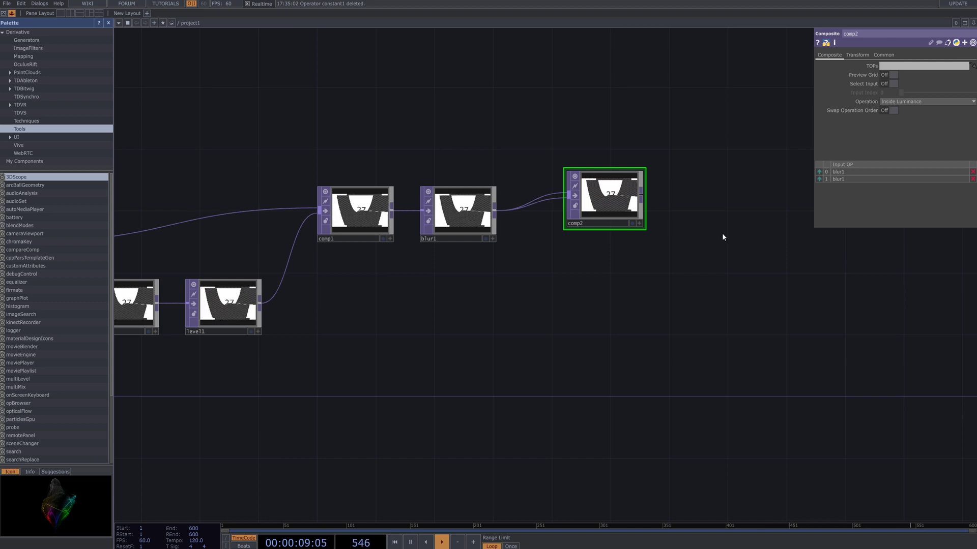
left_click_drag(690, 222, 544, 216)
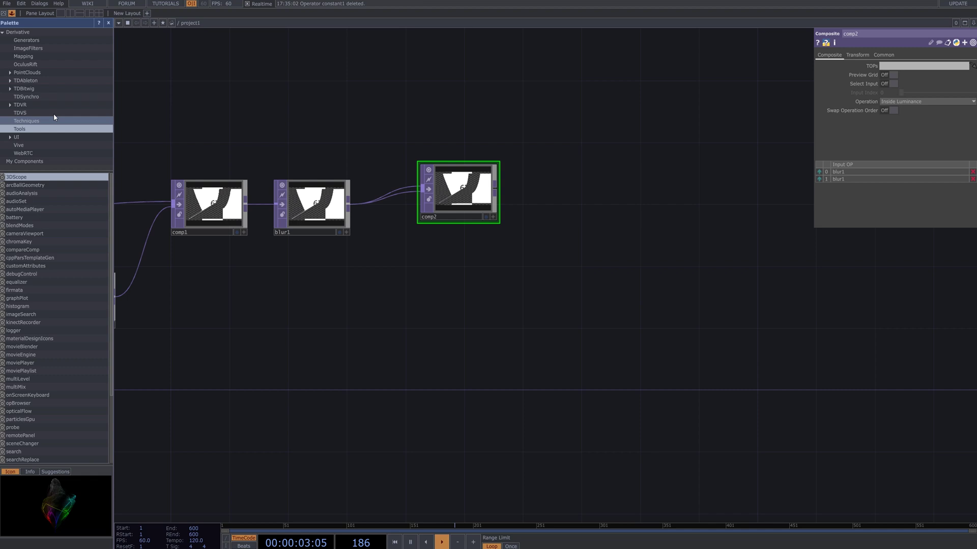
Bring the ImageFilters feedback component from the Palette into the network, wired from comp2.
left_click(55, 47)
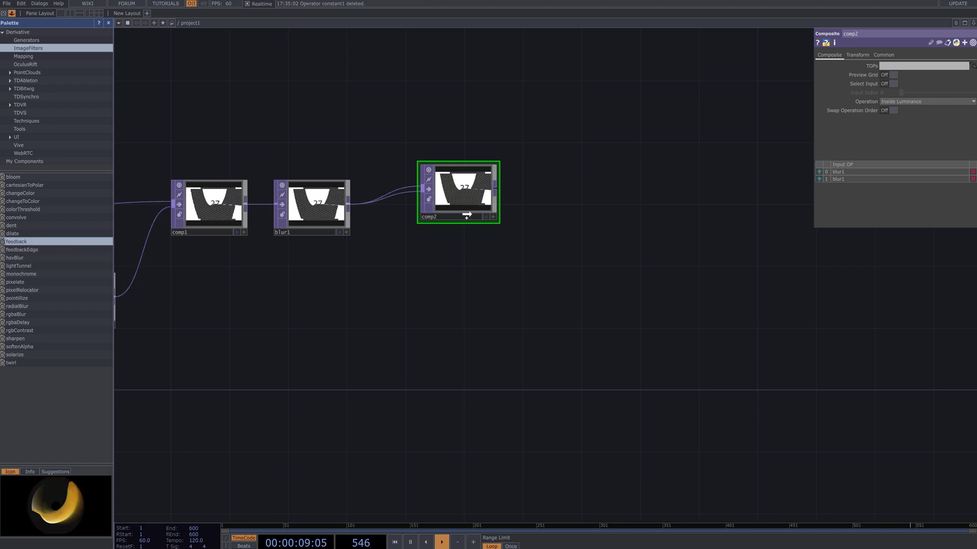
left_click_drag(467, 216, 565, 217)
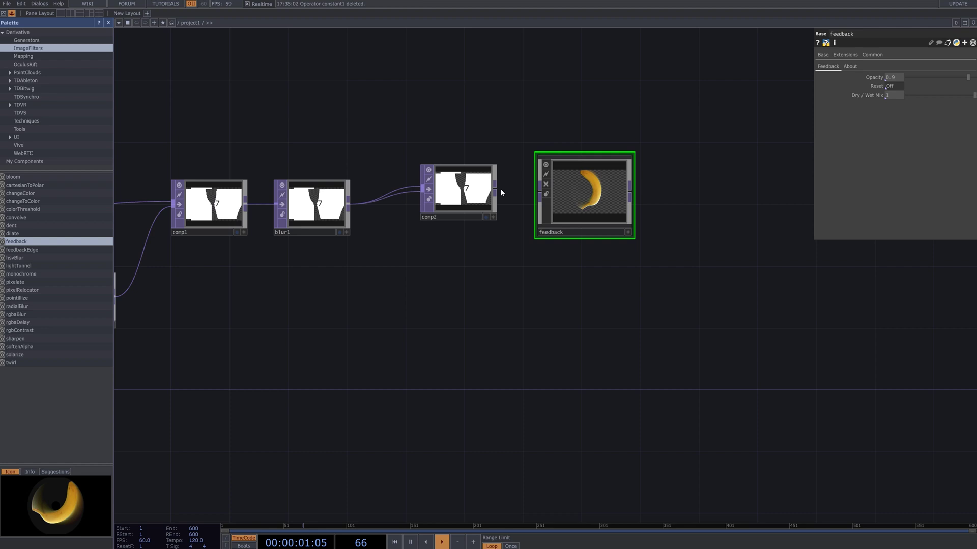
left_click_drag(496, 194, 524, 194)
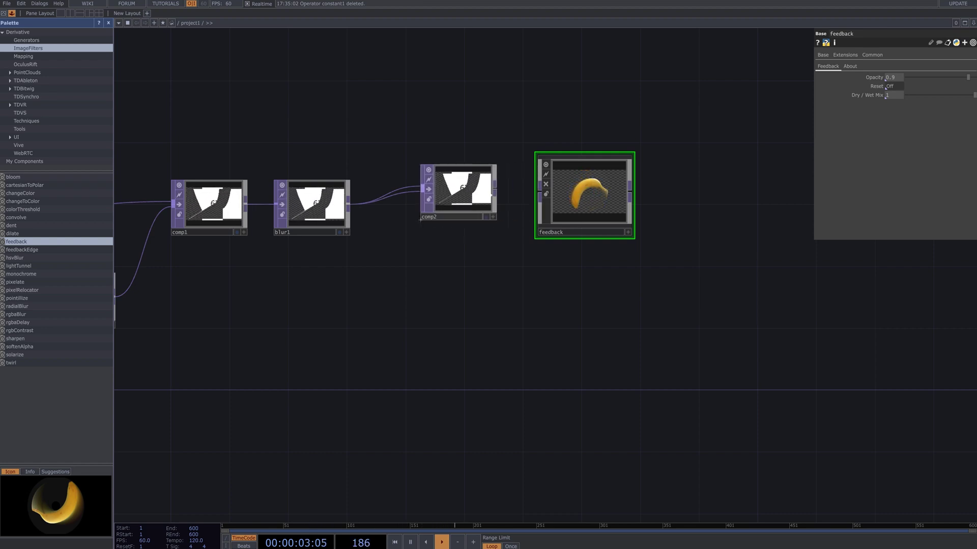
left_click_drag(494, 189, 539, 193)
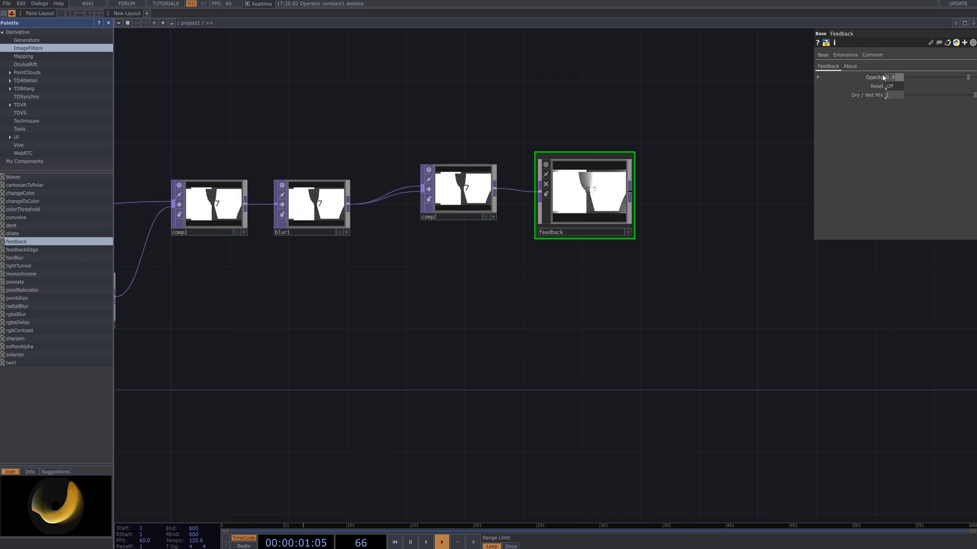
mouse_move(883, 78)
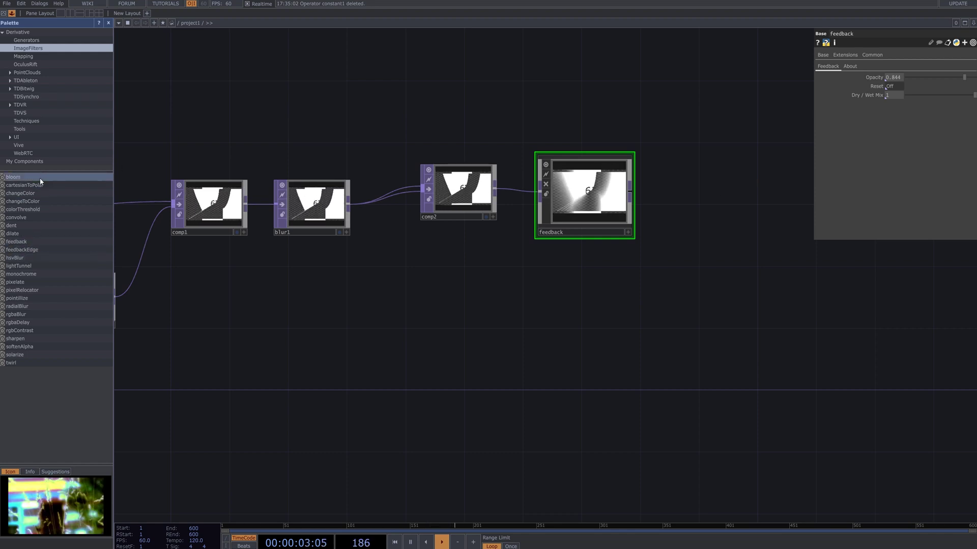
Add a bloom component after feedback and wire feedback's output into its inputs.
left_click_drag(41, 177, 704, 230)
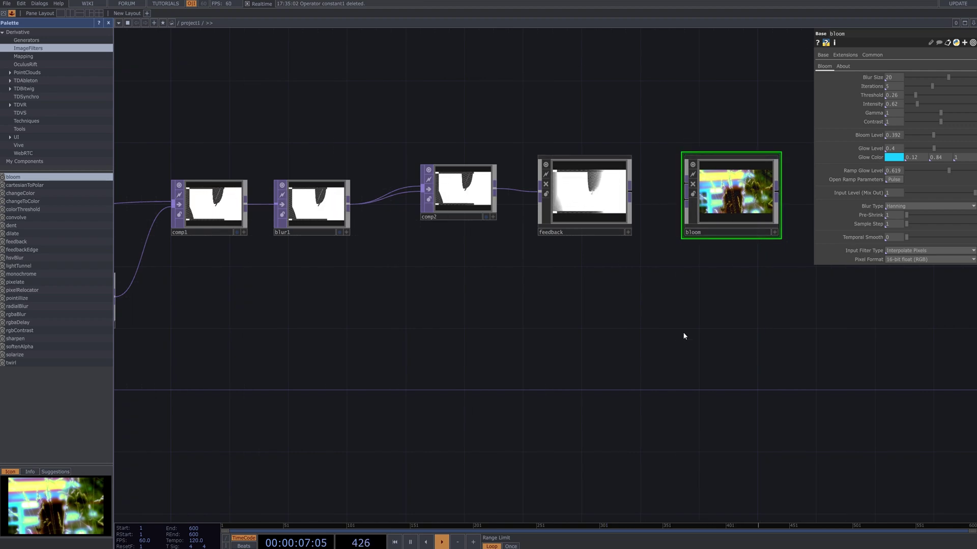
left_click_drag(682, 331, 440, 367)
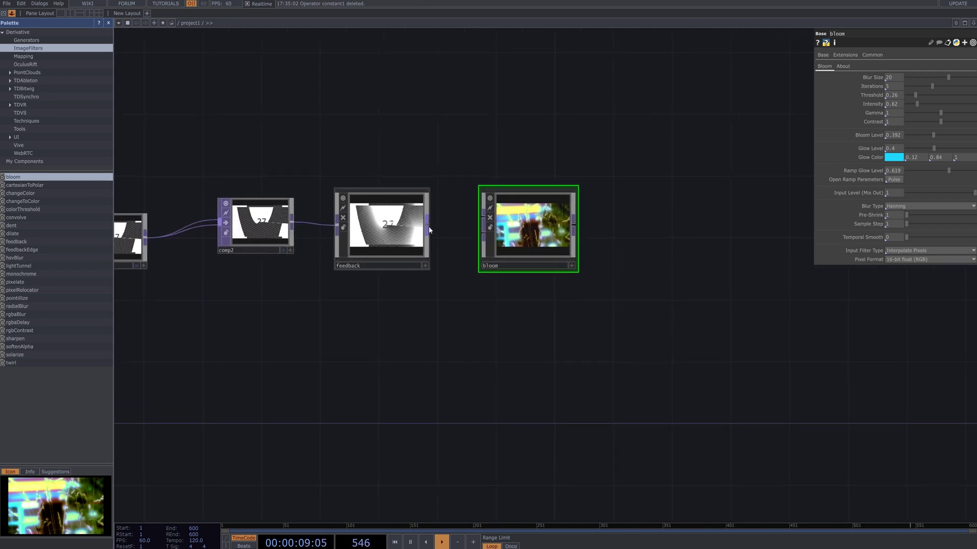
left_click(428, 227)
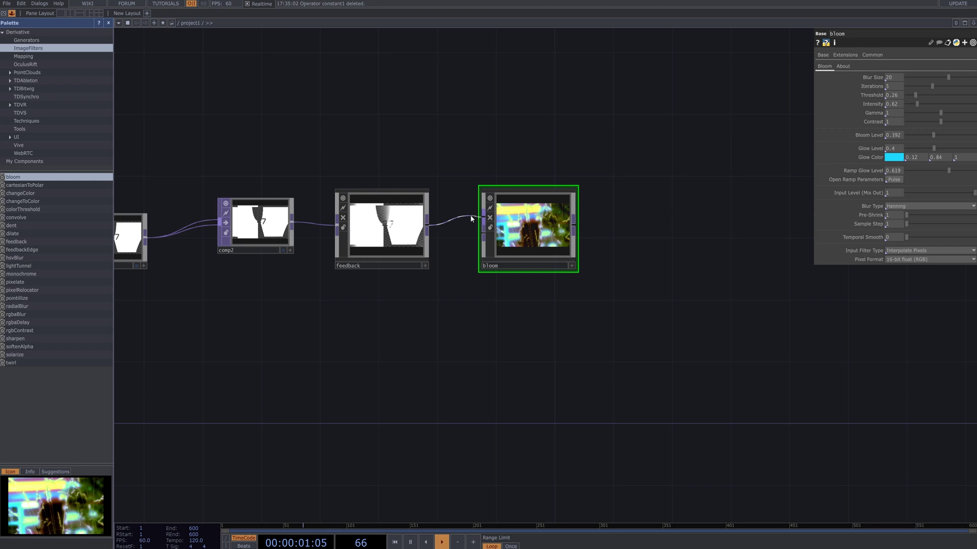
left_click(484, 218)
left_click(428, 225)
left_click(484, 233)
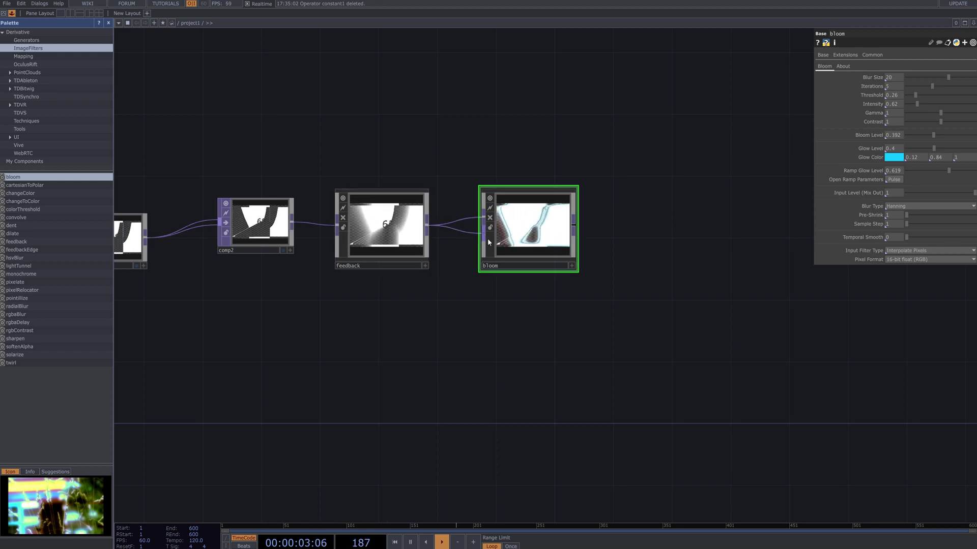
Give the bloom a Blur Size of 32, 10 iterations and a threshold of 1.77.
scroll(584, 251, "up", 3)
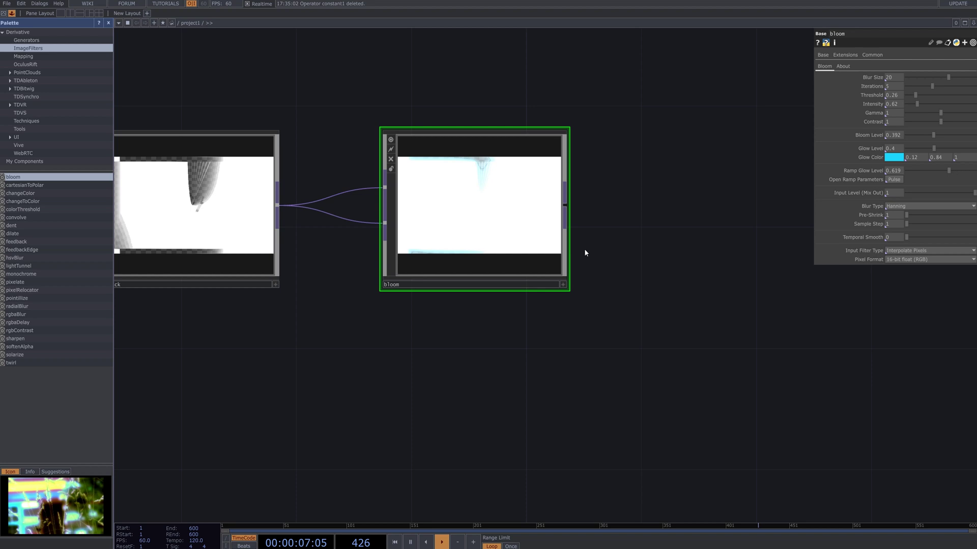
left_click(893, 78)
type("32")
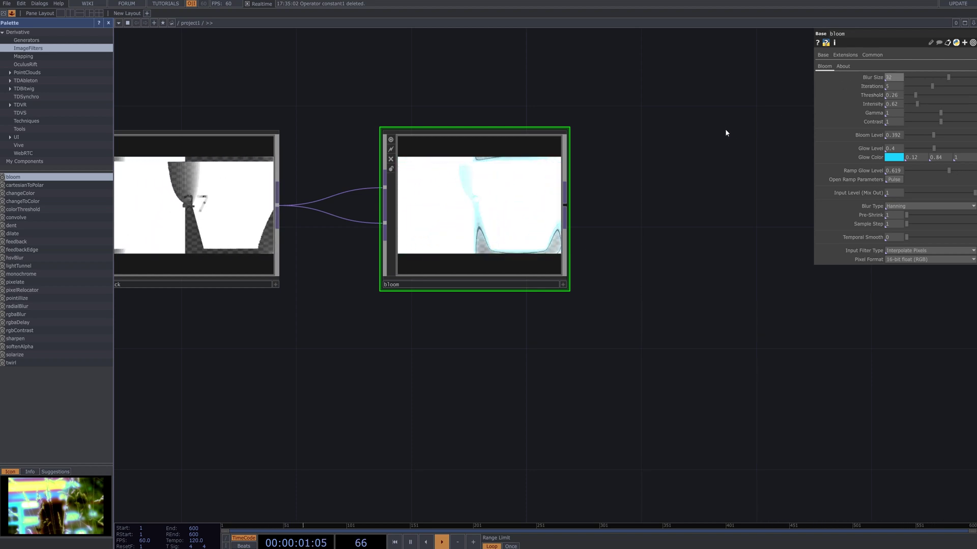
key("Return")
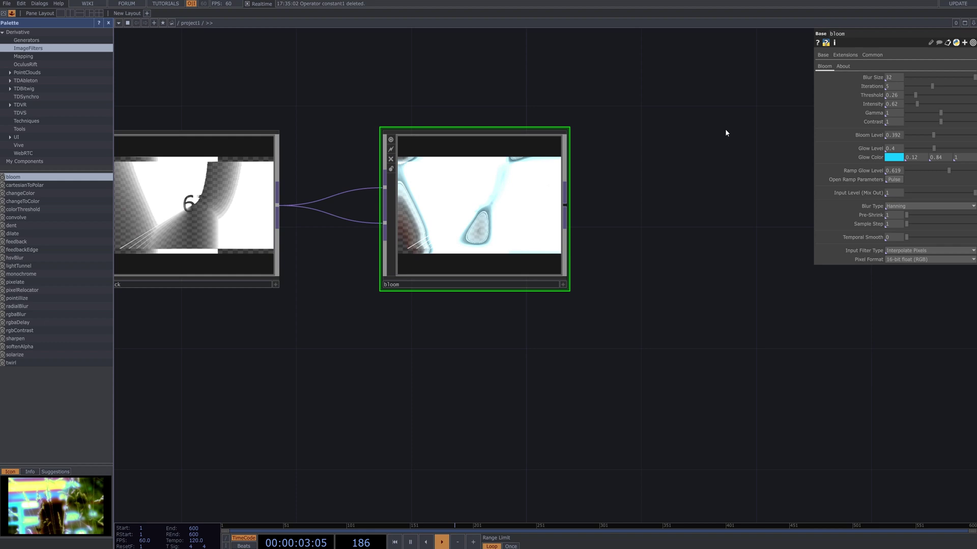
left_click(880, 87)
type("10")
key("Return")
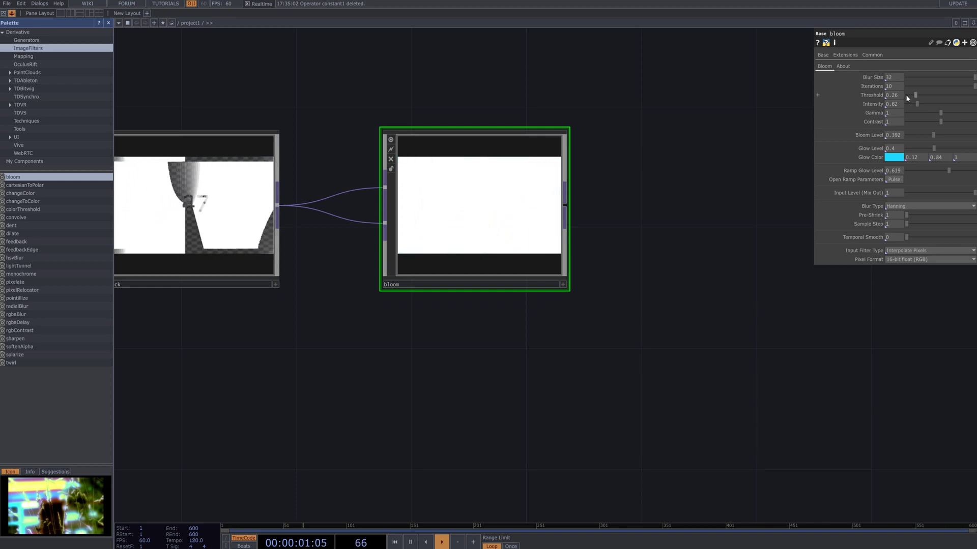
middle_click_drag(869, 99, 752, 131)
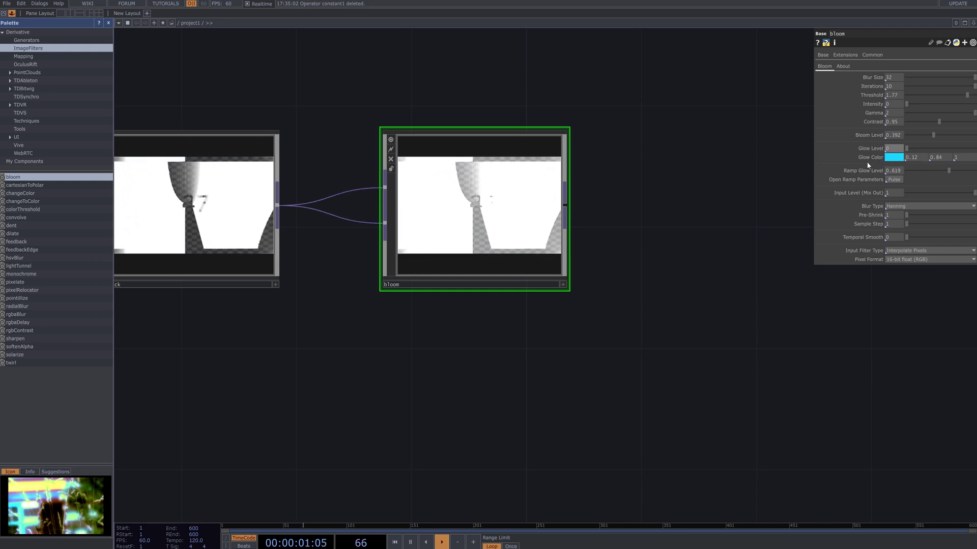
Desaturate the bloom's glow colour to pure white.
left_click(895, 158)
left_click_drag(885, 168, 788, 184)
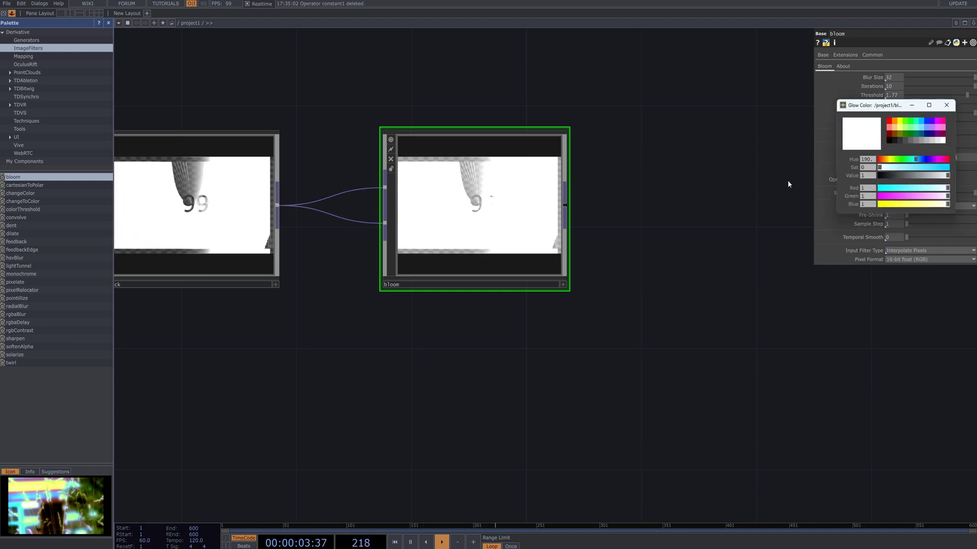
left_click(946, 105)
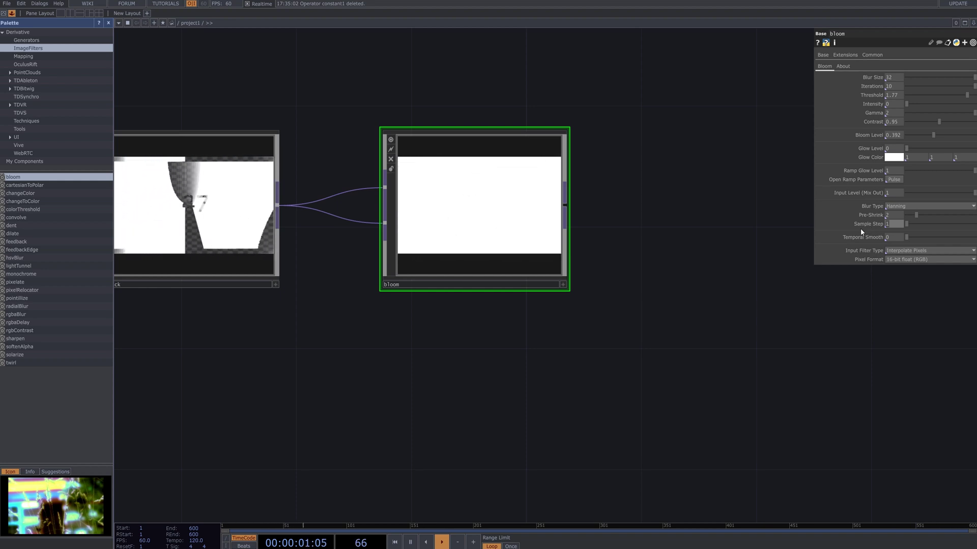
Set the bloom's Sample Step to 8 and Temporal Smooth to 1.
type("8")
key("Return")
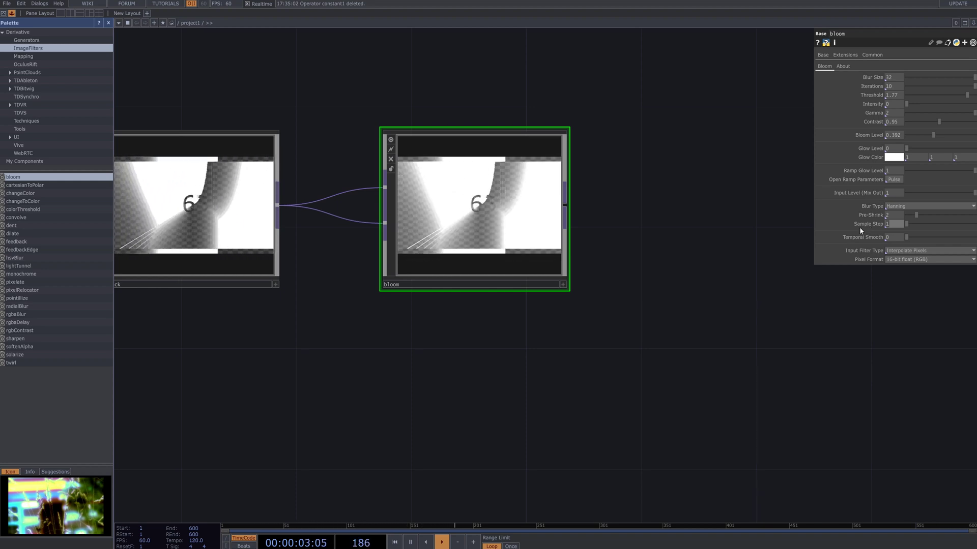
left_click(901, 238)
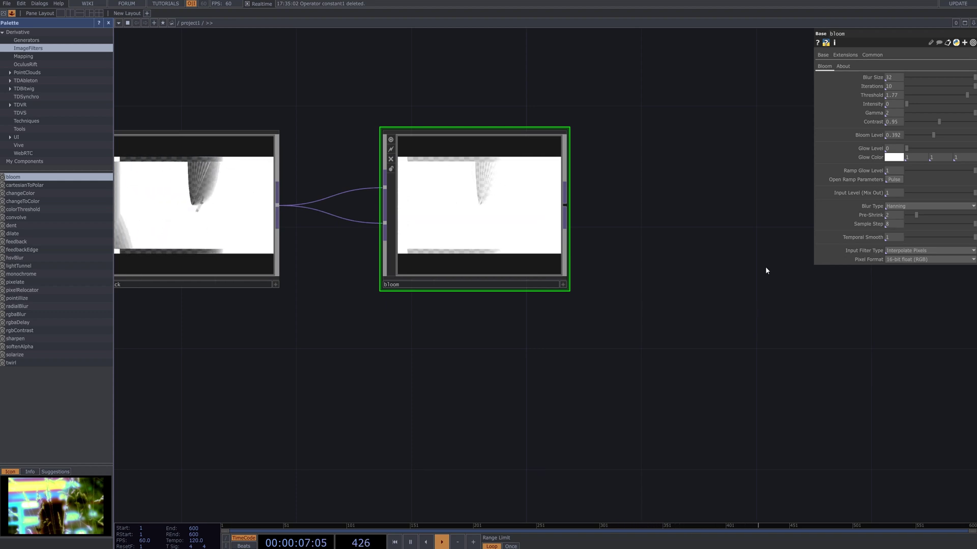
scroll(765, 270, "down", 5)
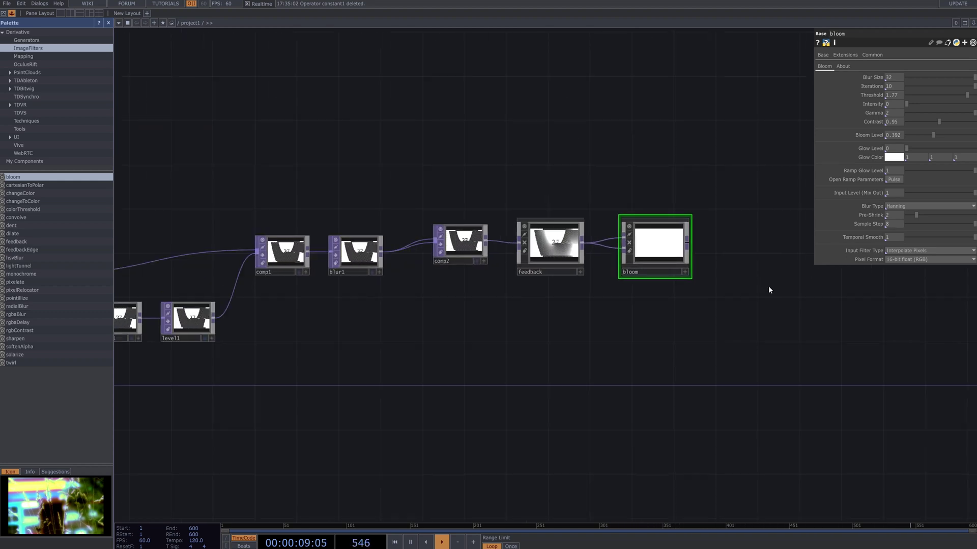
middle_click_drag(689, 277, 587, 302)
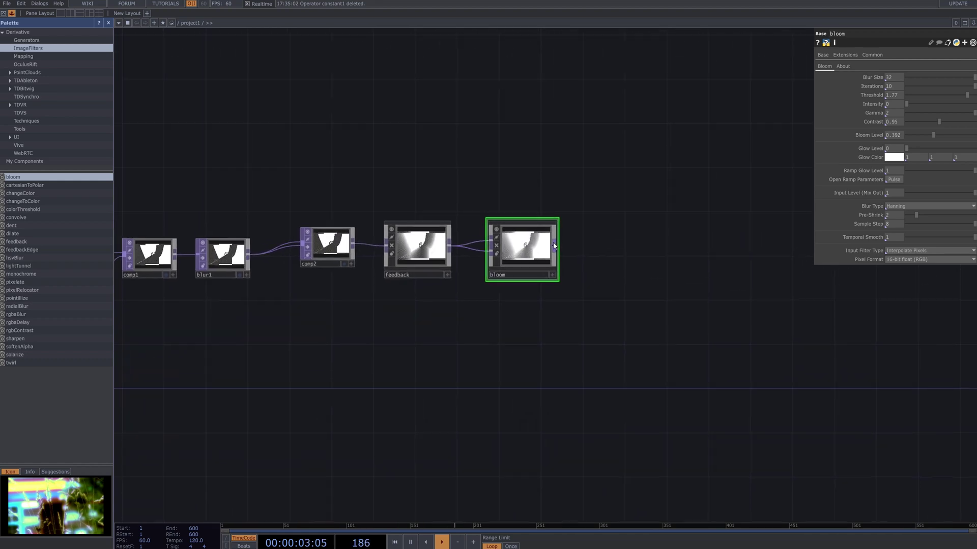
Place a Level TOP, level2, after bloom with Brightness 1.26, Gamma 1.32, Contrast 0.92.
key("Tab")
type("l")
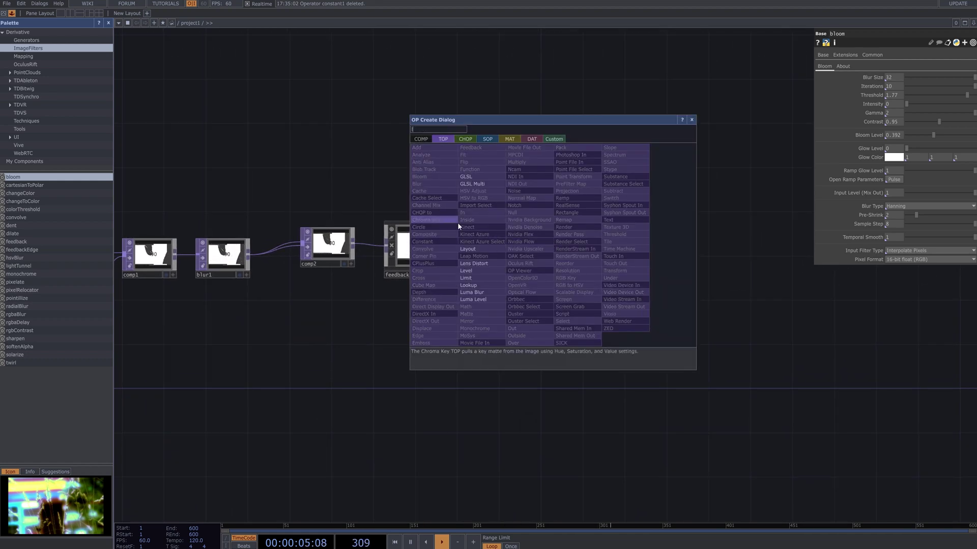
left_click(478, 270)
left_click(615, 245)
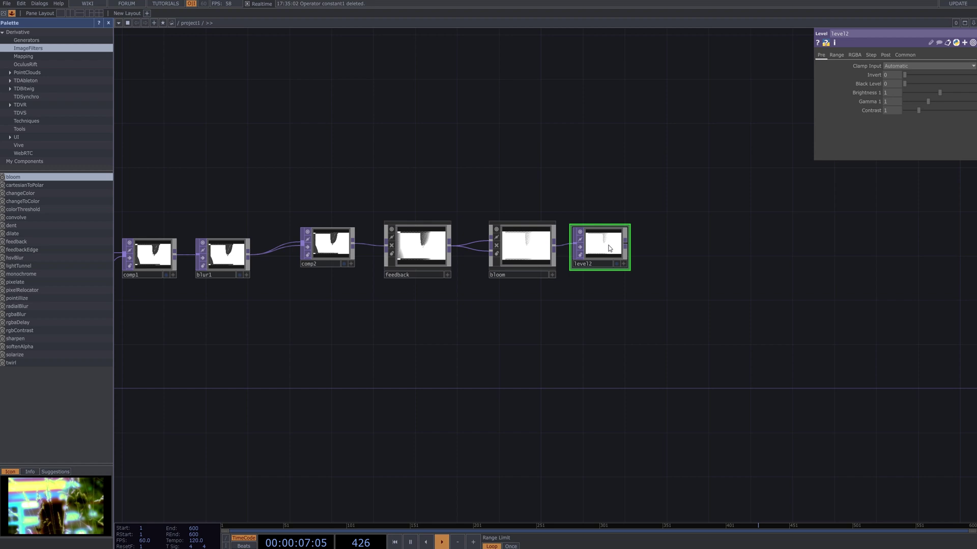
scroll(715, 248, "up", 4)
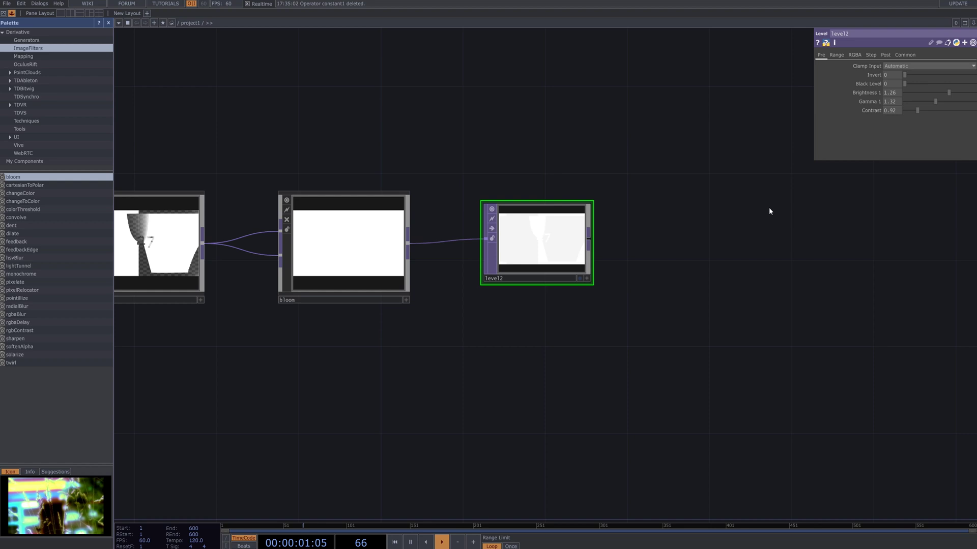
scroll(603, 260, "up", 3)
scroll(602, 261, "up", 3)
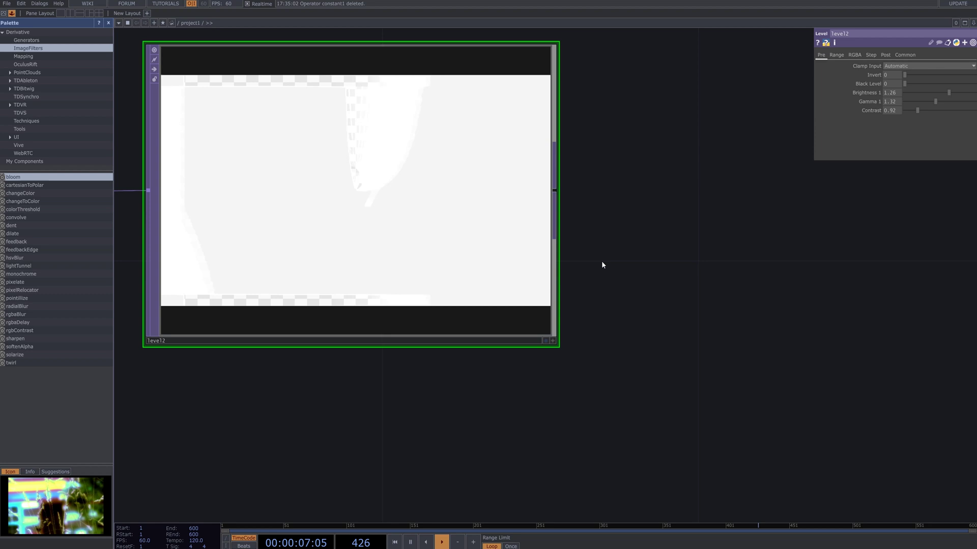
scroll(601, 261, "down", 3)
Add an RGB Key TOP, rgbkey1, after level2 and line it up with the Level node.
key("Tab")
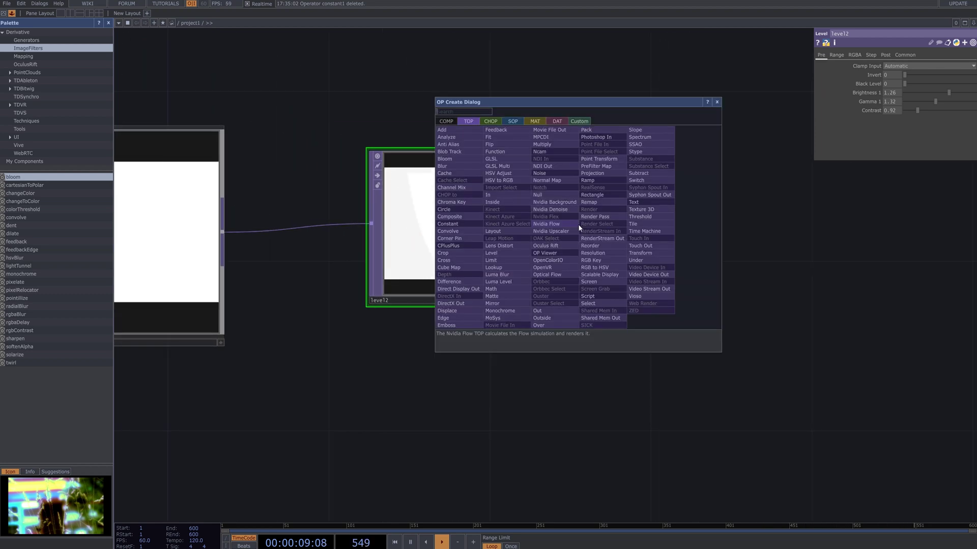
type("g")
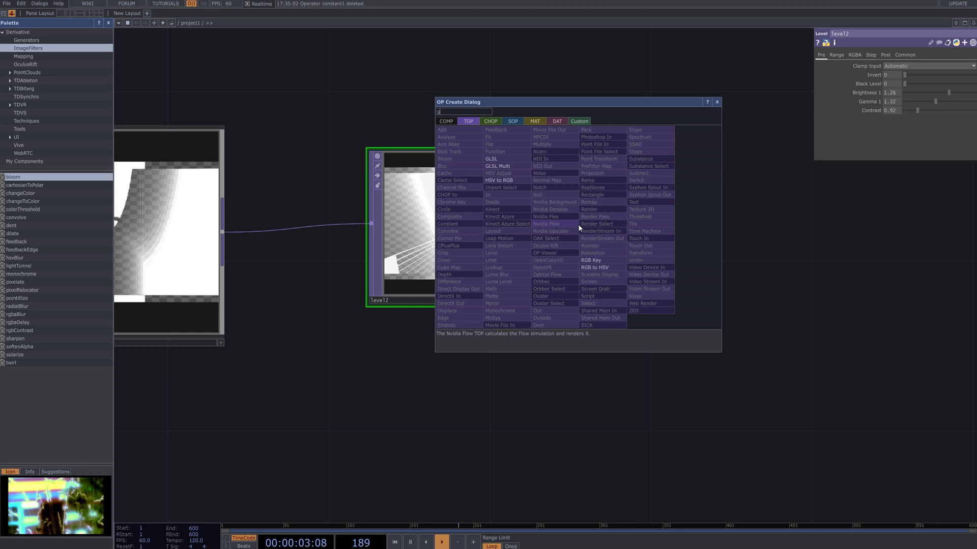
key("BackSpace")
type("rg")
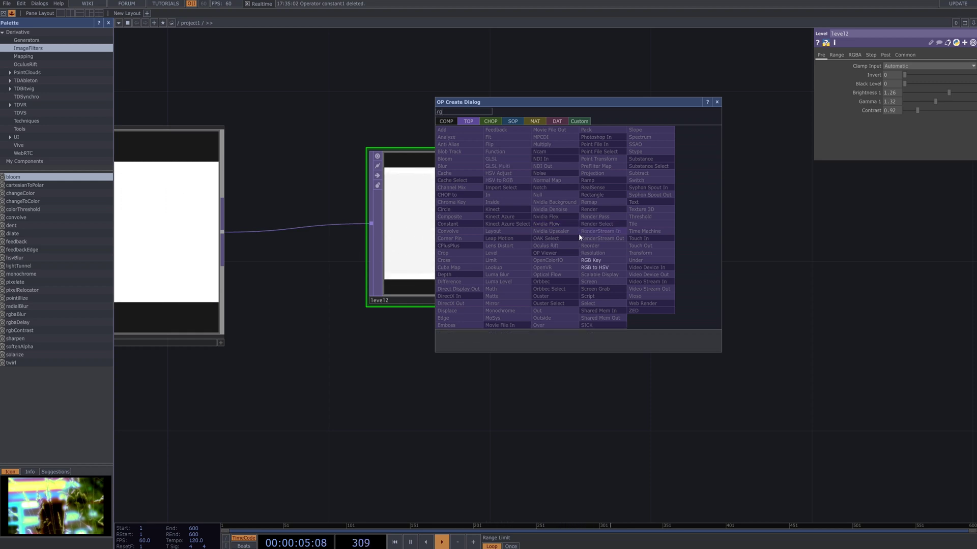
left_click(596, 263)
left_click(669, 261)
left_click_drag(669, 261, 788, 275)
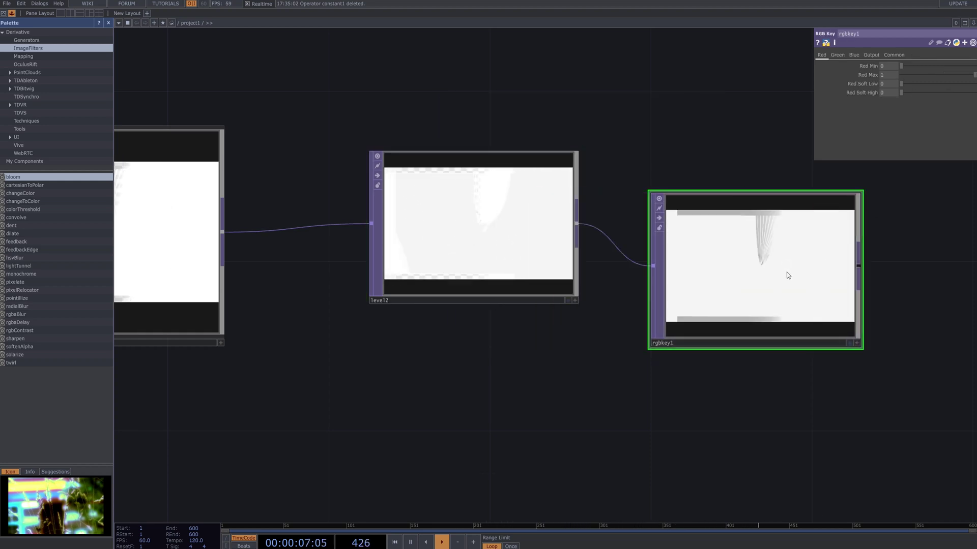
scroll(788, 275, "down", 5)
left_click_drag(600, 287, 590, 264)
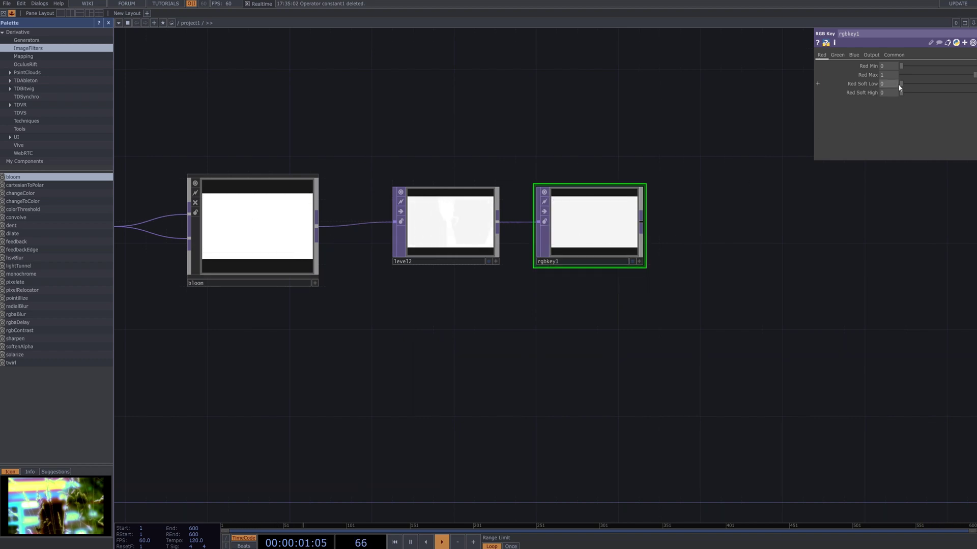
Raise rgbkey1's Green Min to 0.192 on the Green page.
left_click(844, 56)
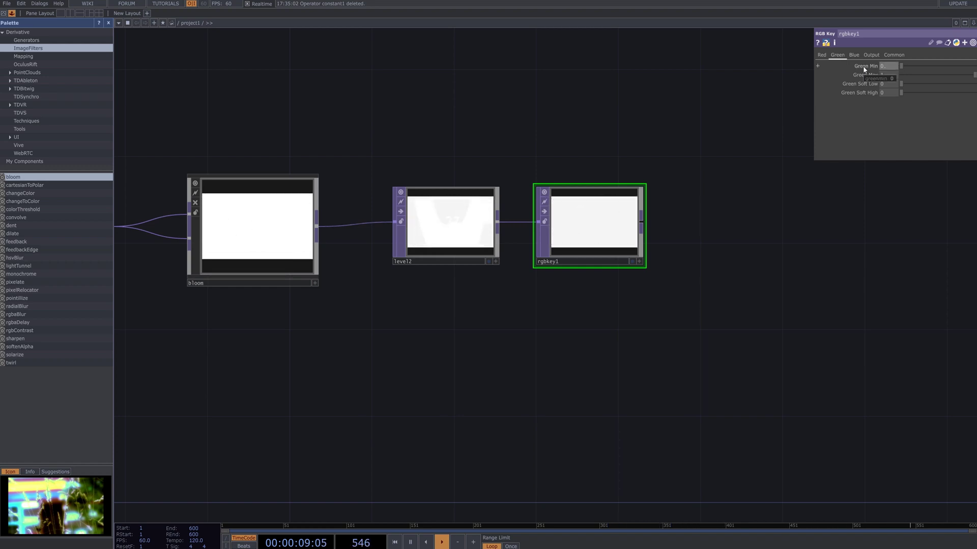
left_click_drag(901, 65, 915, 65)
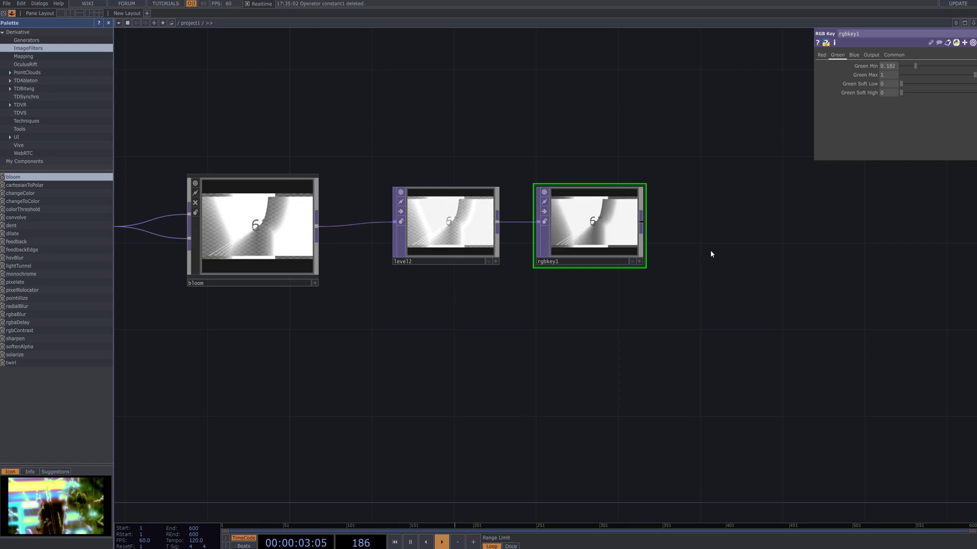
scroll(618, 240, "up", 5)
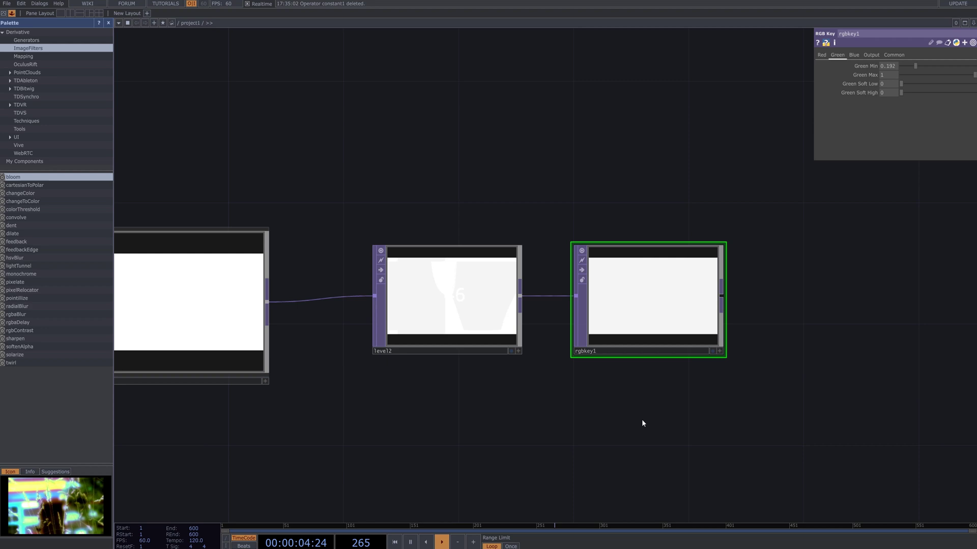
scroll(642, 420, "up", 4)
left_click_drag(648, 399, 660, 417)
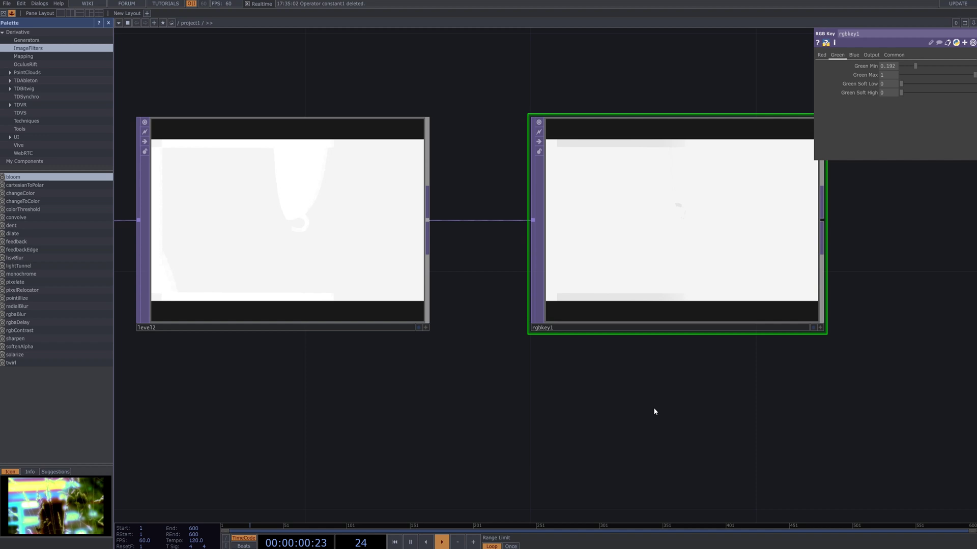
scroll(654, 406, "down", 3)
left_click_drag(708, 406, 514, 298)
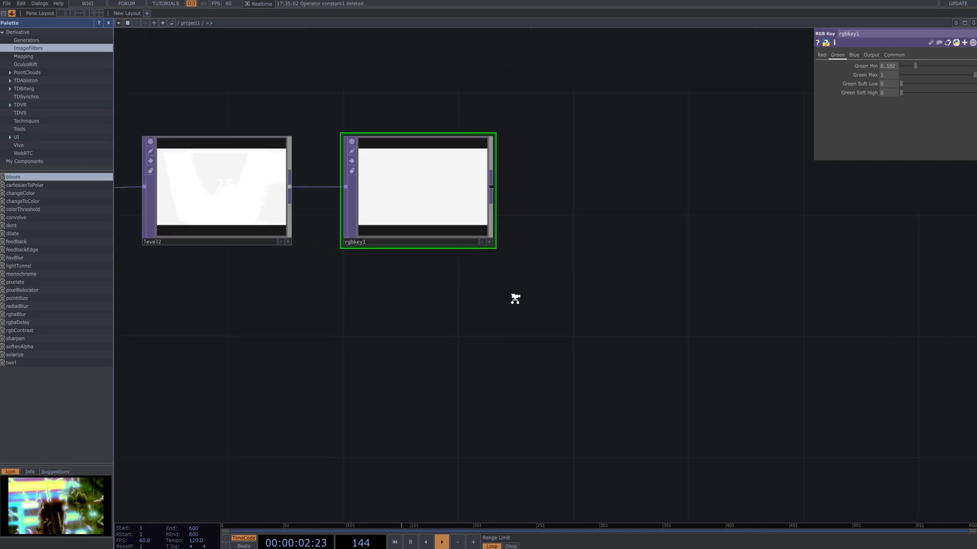
scroll(514, 298, "down", 3)
Add an Over TOP, over1, after the RGB Key.
right_click(504, 234)
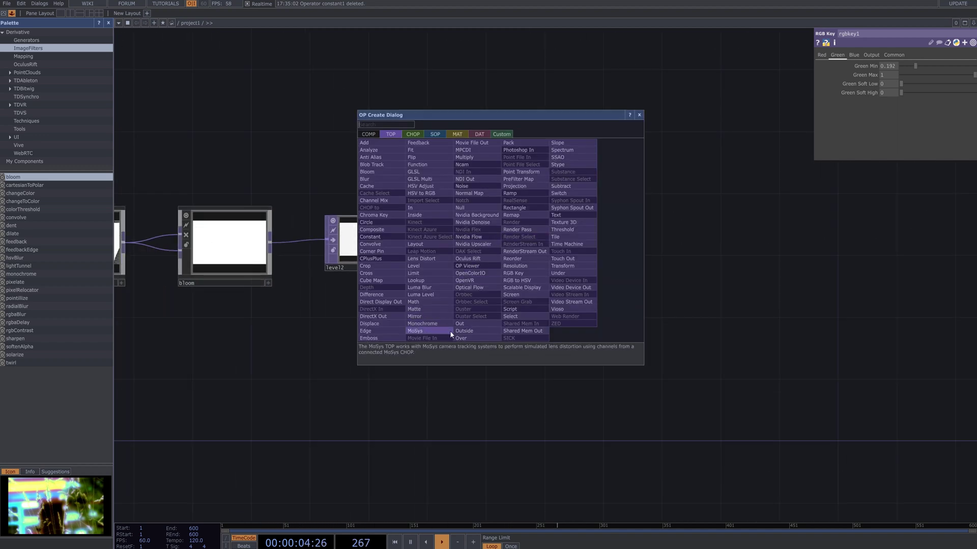
left_click(463, 338)
left_click(583, 241)
left_click_drag(606, 237, 636, 268)
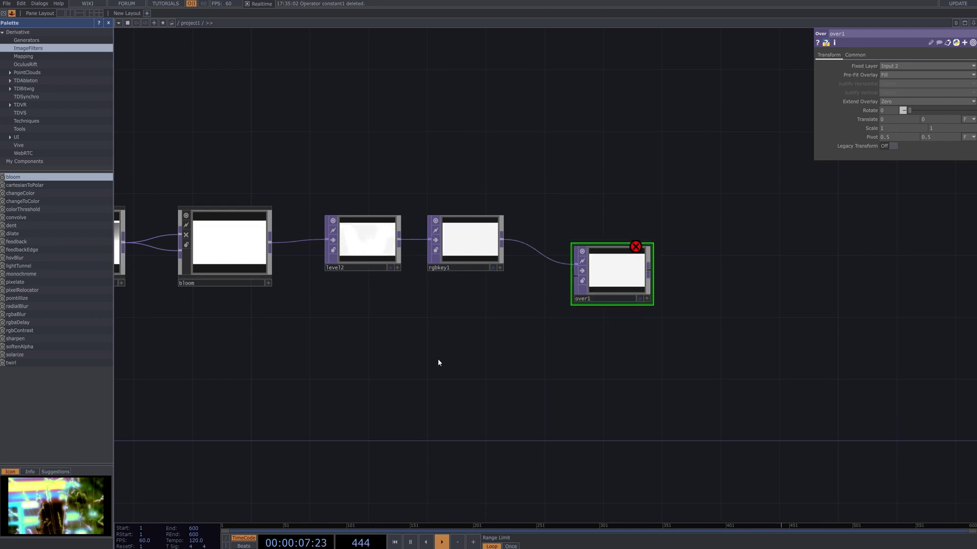
Create a Movie File In, moviefilein2, and wire it into over1's second input.
double_click(367, 350)
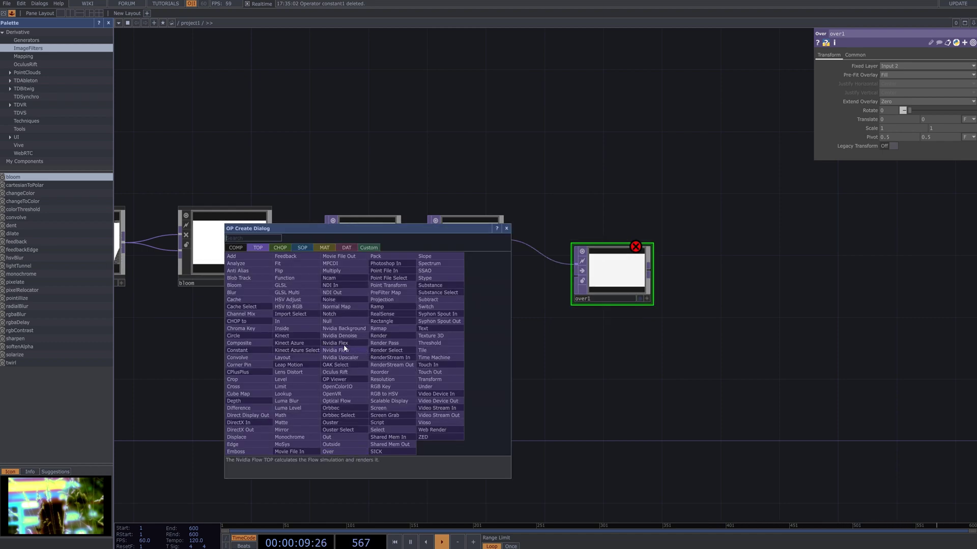
left_click(314, 452)
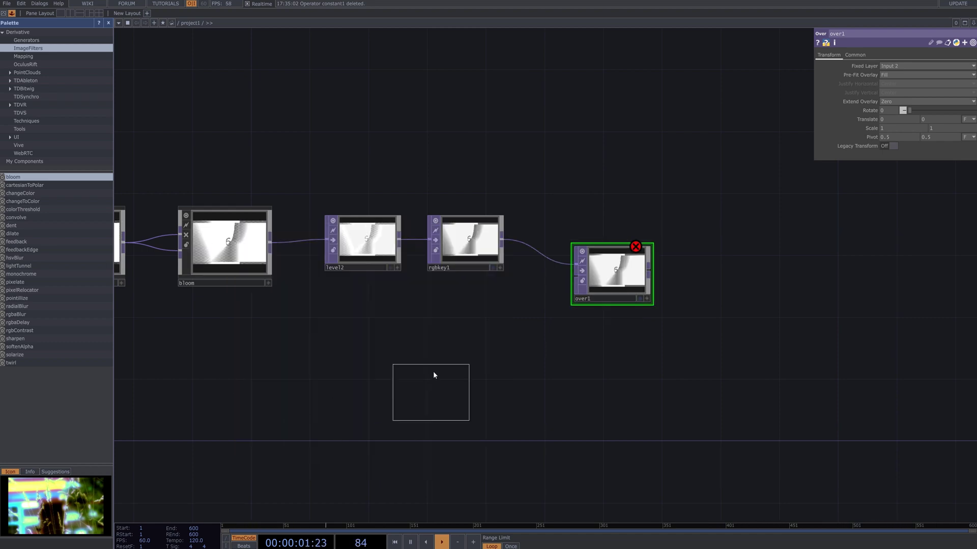
left_click(438, 351)
left_click(576, 277)
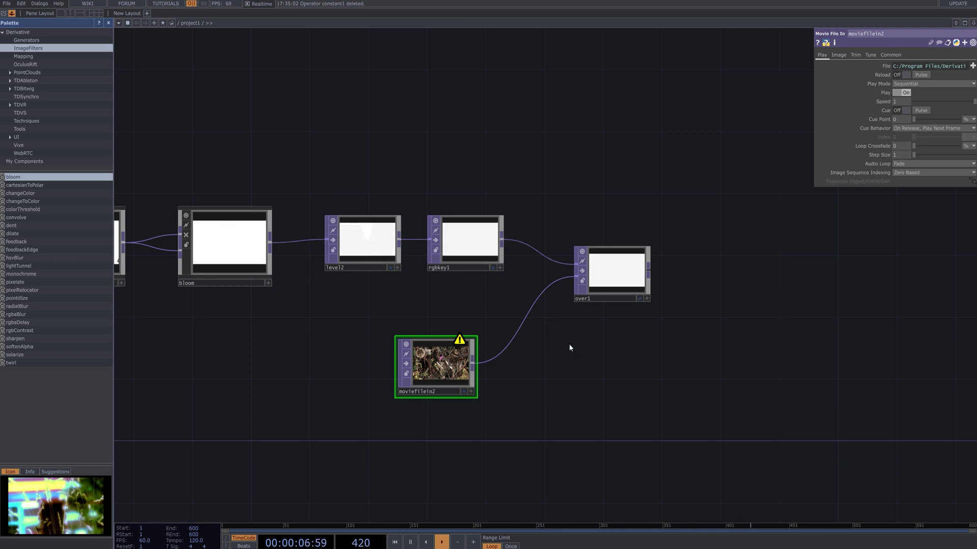
left_click_drag(436, 370, 348, 370)
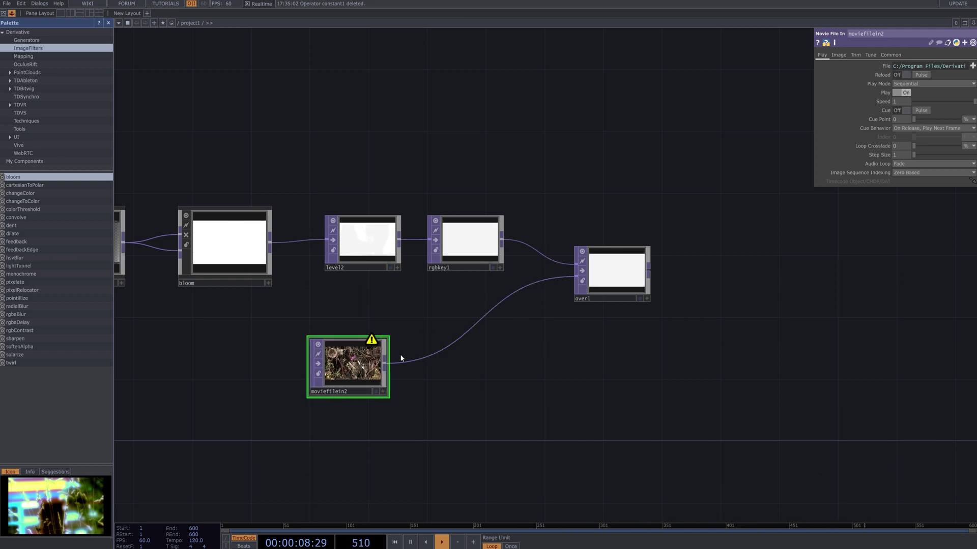
right_click(474, 327)
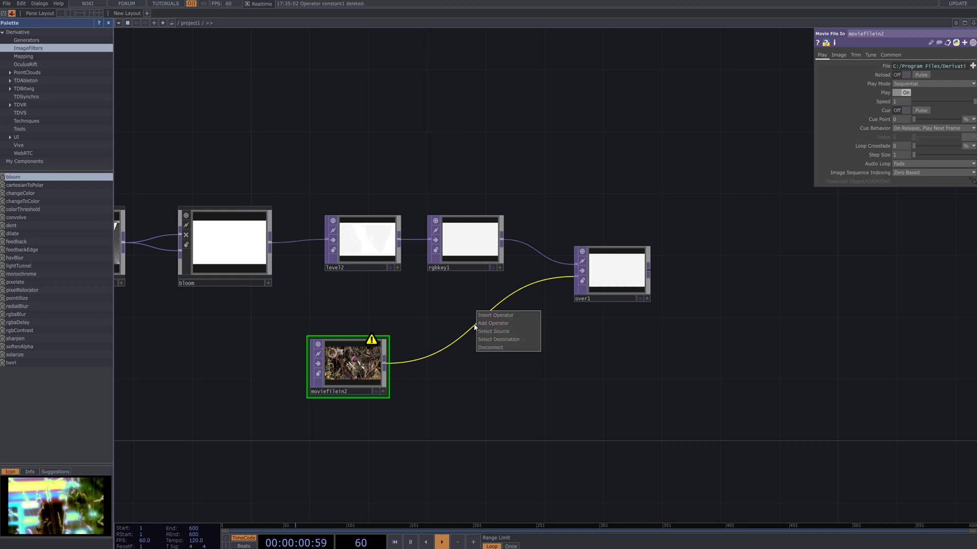
Insert a Fit TOP, fit2, on the movie-to-over1 wire with Parent Panel Size output resolution.
left_click(507, 316)
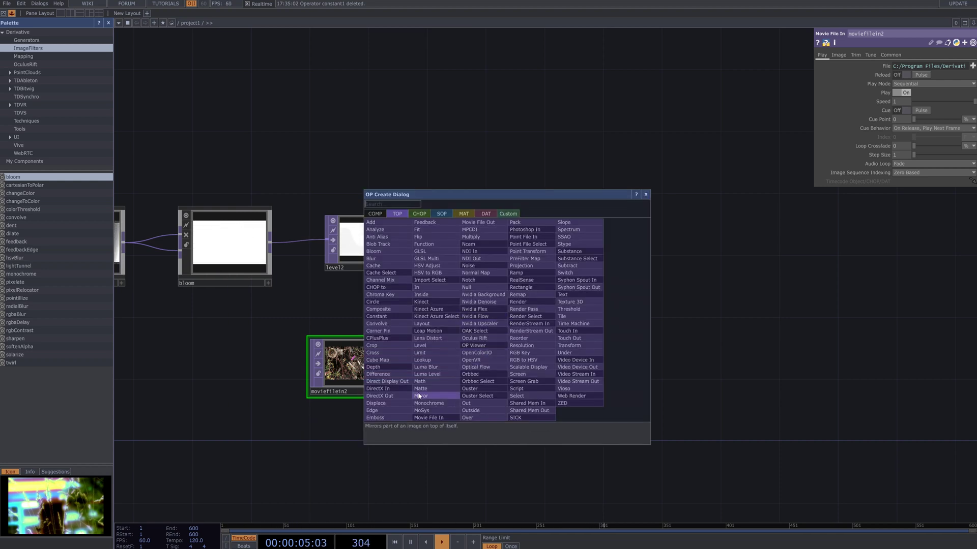
type("fi")
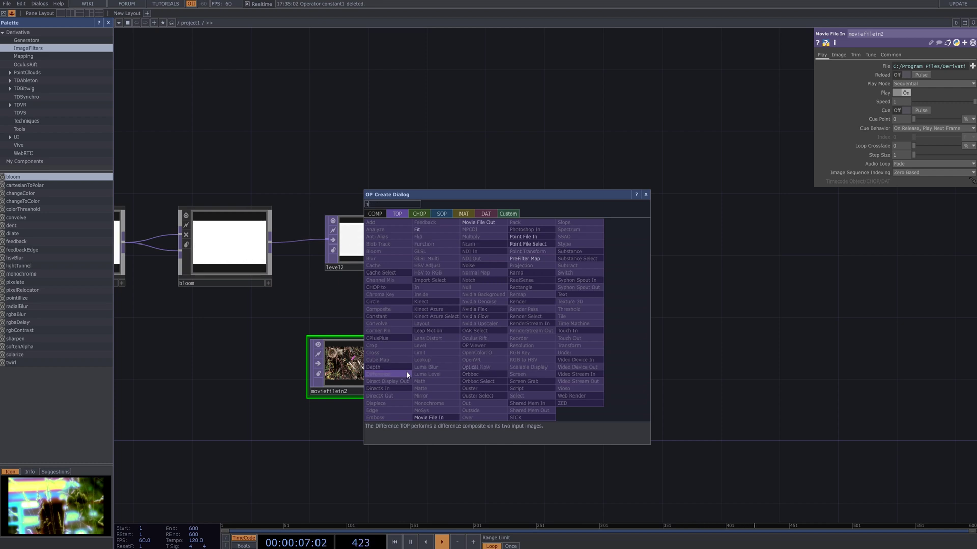
type("t")
left_click(444, 235)
left_click(477, 340)
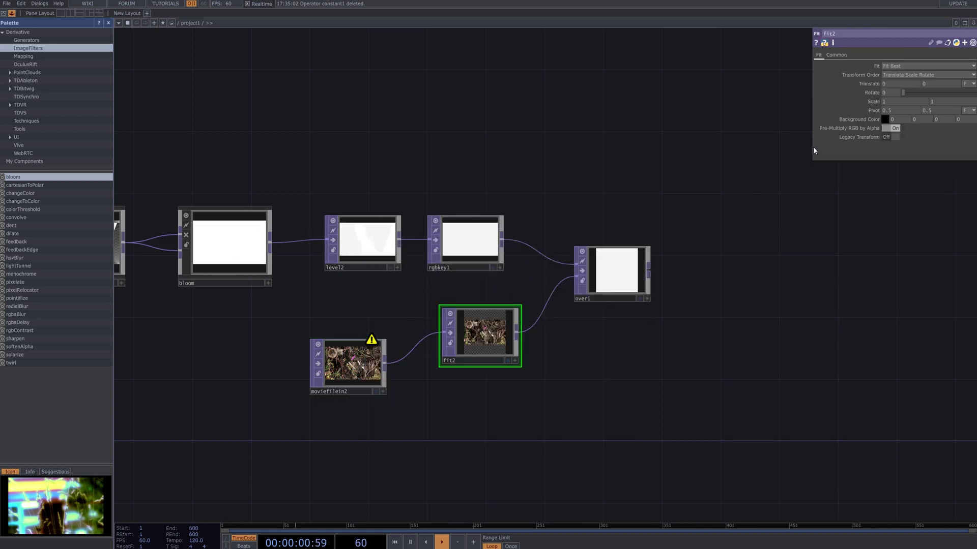
left_click(847, 56)
left_click(932, 70)
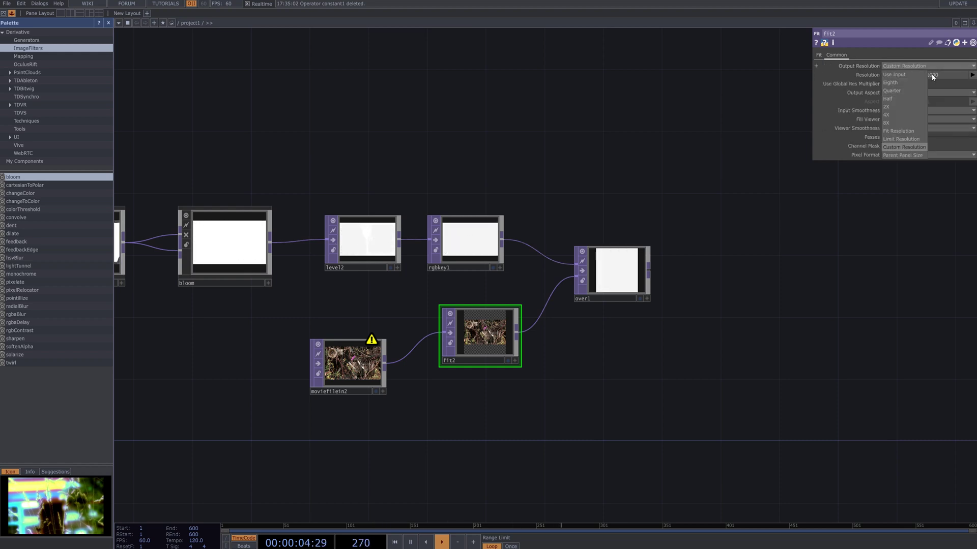
left_click(911, 158)
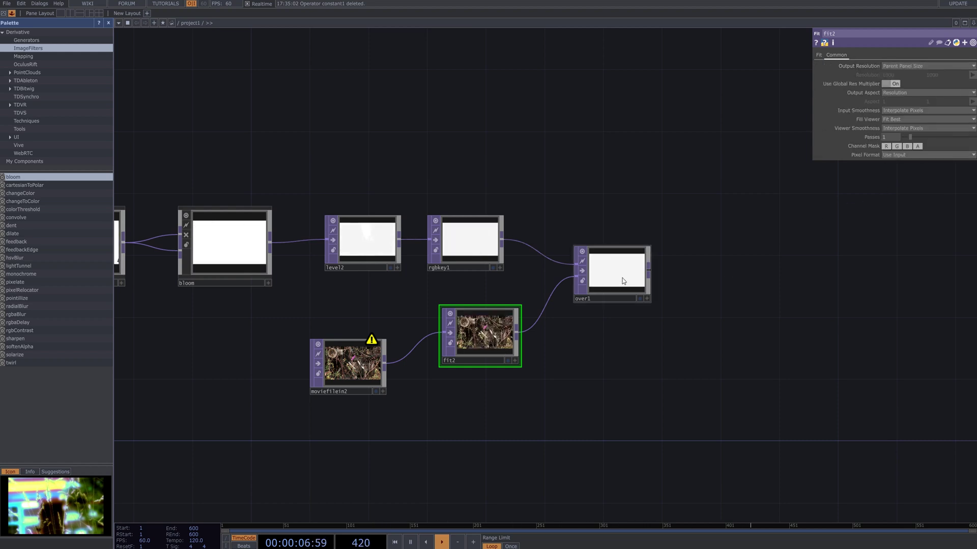
scroll(620, 276, "up", 3)
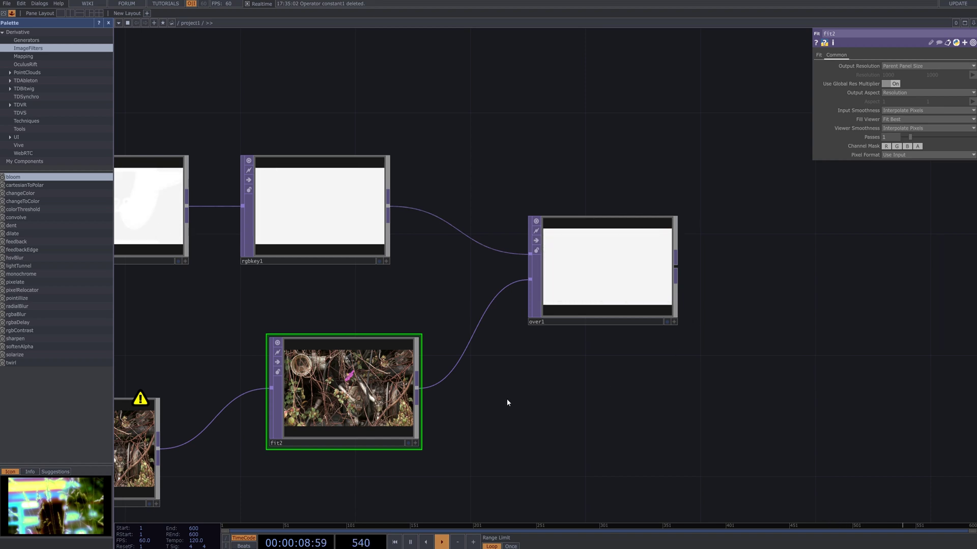
scroll(505, 398, "down", 3)
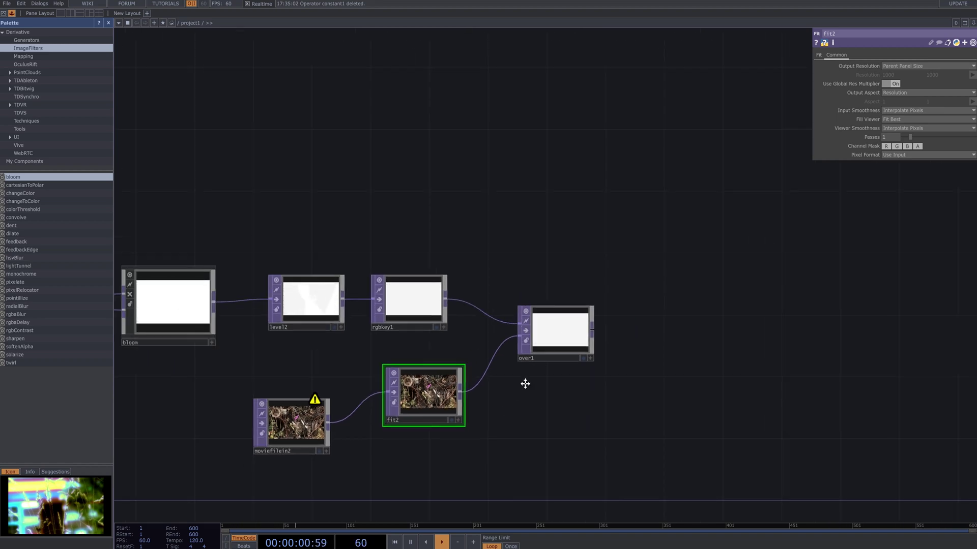
left_click_drag(525, 384, 553, 338)
Give moviefilein2 a custom output resolution of 1280 x 720.
left_click(385, 339)
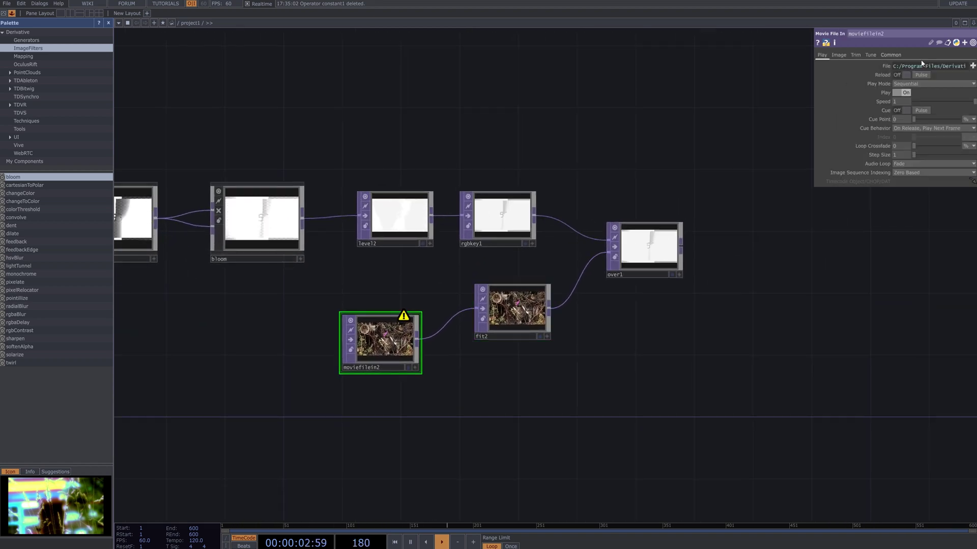
left_click(893, 55)
left_click(906, 66)
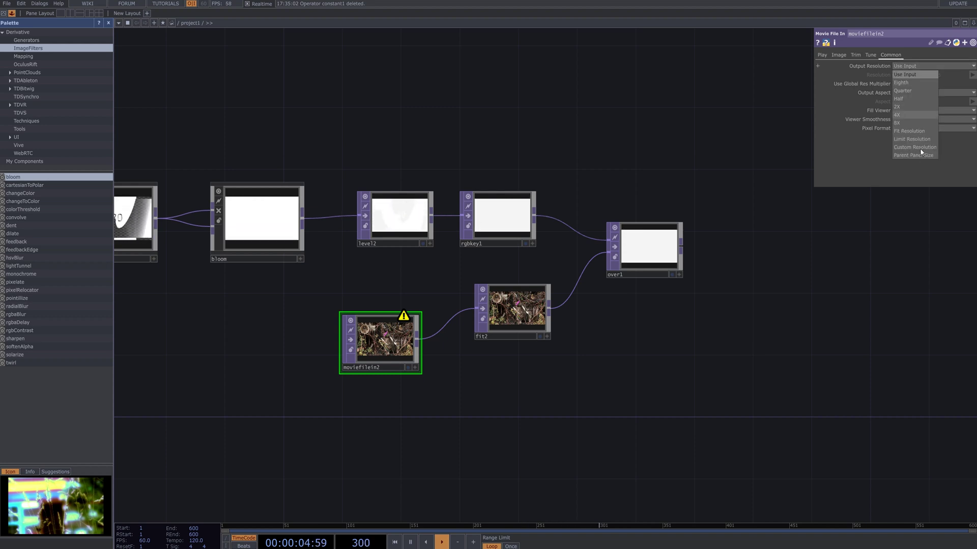
left_click(923, 146)
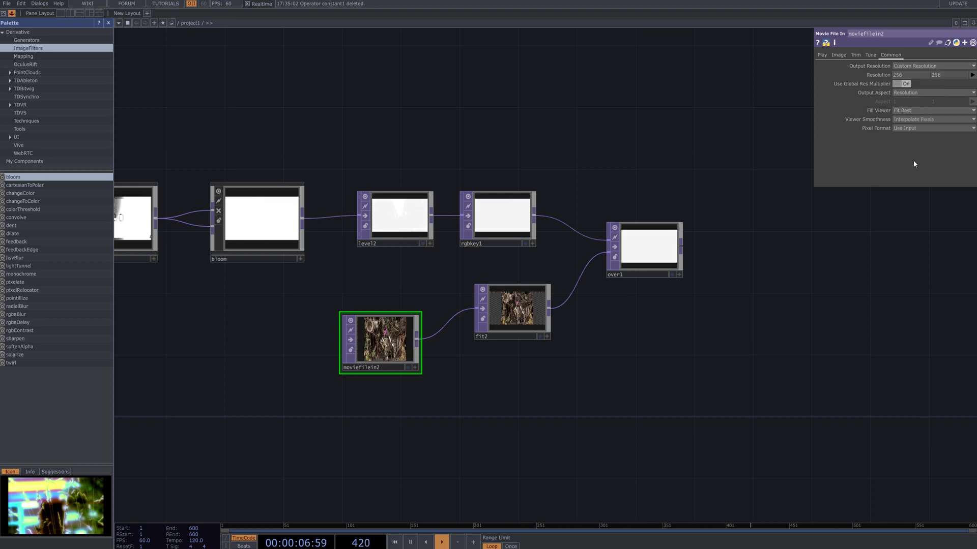
left_click(913, 67)
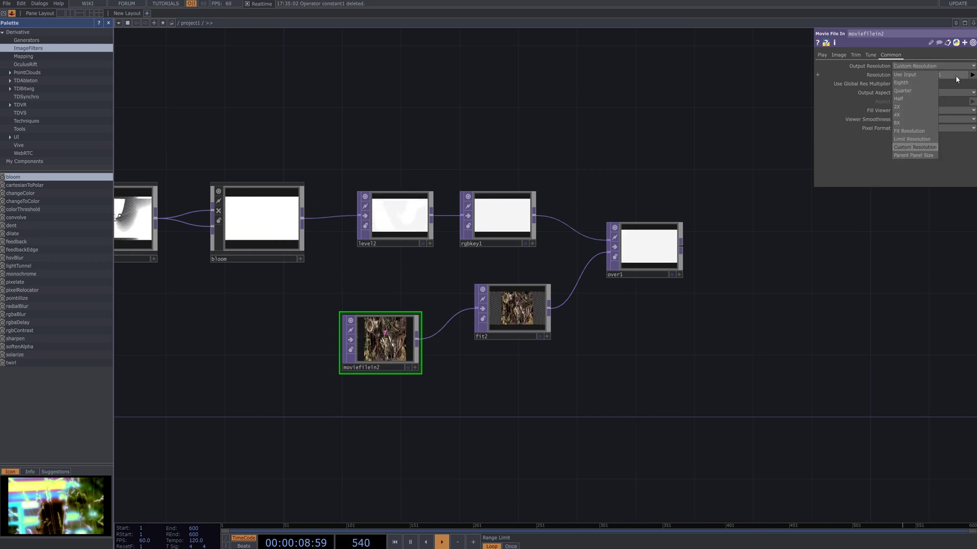
left_click(972, 75)
left_click(972, 75)
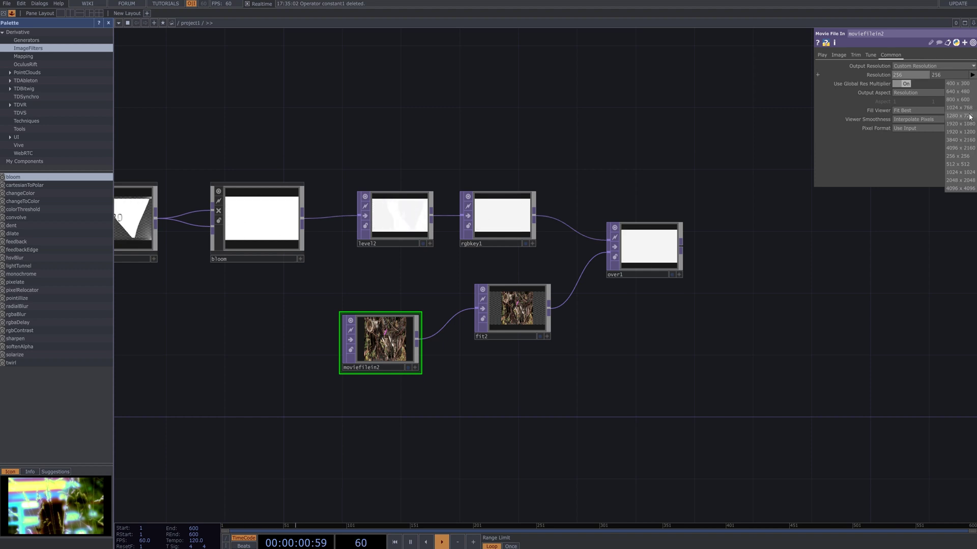
left_click(970, 116)
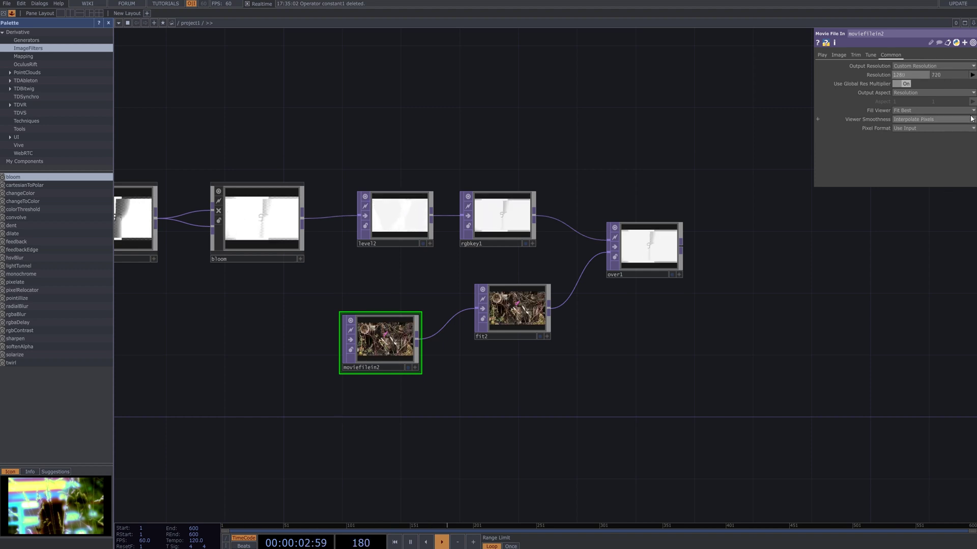
Show over1's composited output as the network background, then select moviefilein2.
scroll(727, 271, "down", 5)
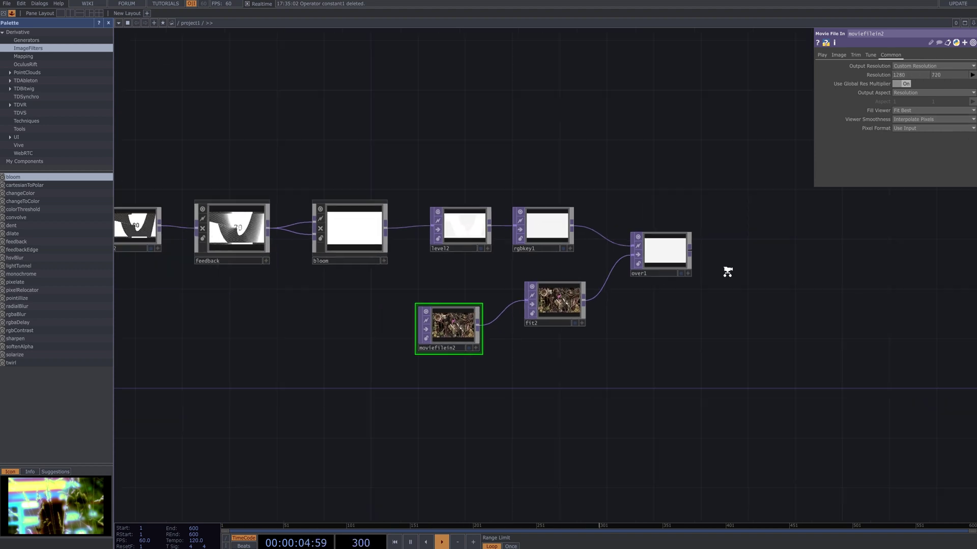
left_click_drag(851, 351, 614, 348)
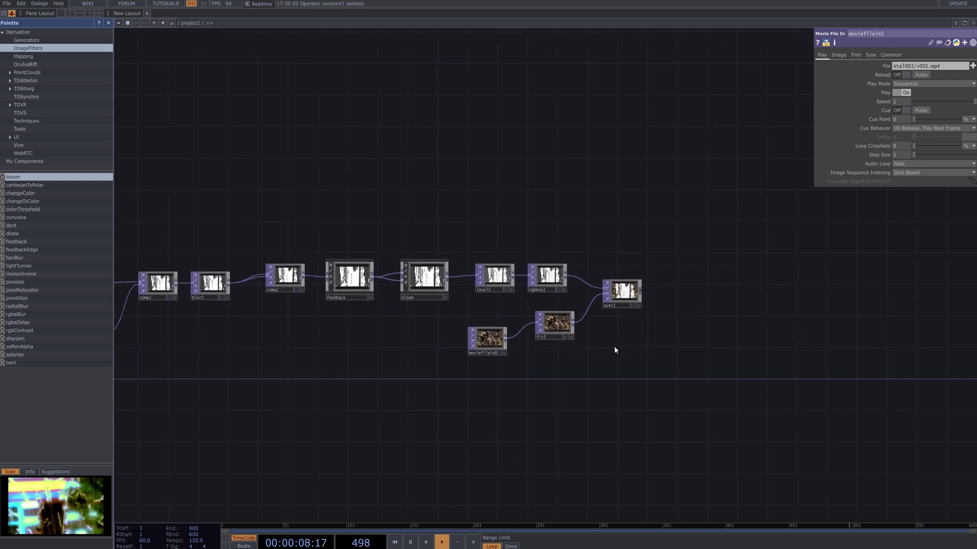
scroll(560, 371, "up", 4)
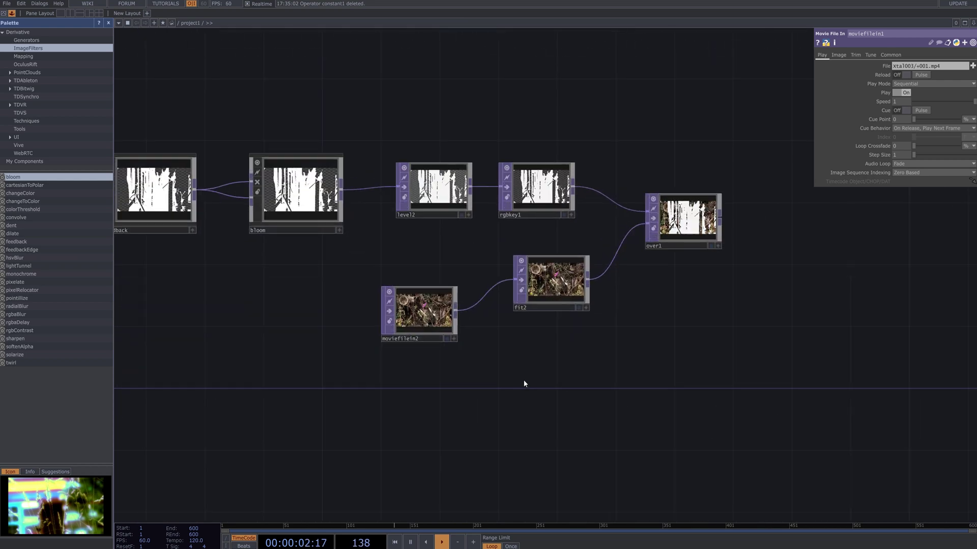
left_click_drag(523, 383, 653, 404)
scroll(651, 406, "down", 2)
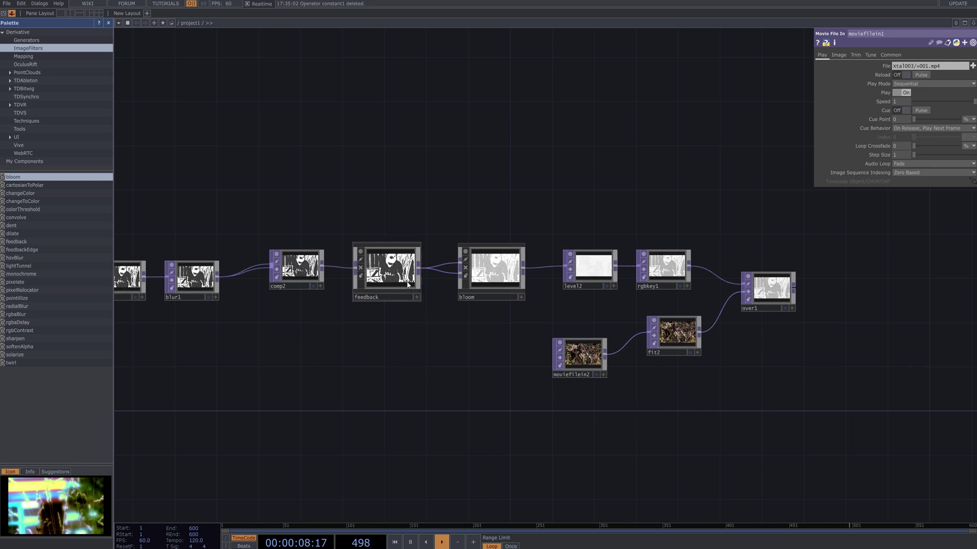
left_click(785, 308)
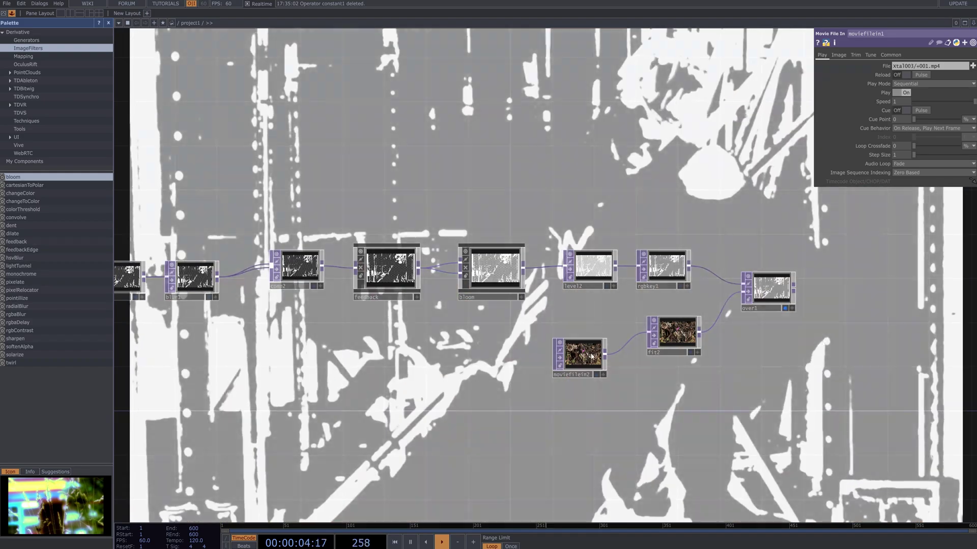
left_click(583, 354)
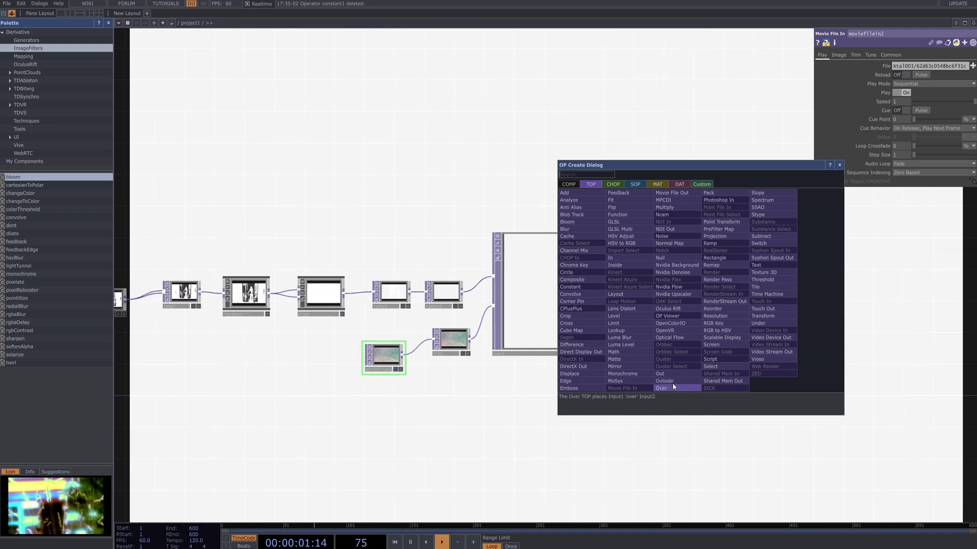
Append out1 after over1, followed by a Movie File Out writing TDMovieOut.0.mov.
left_click(676, 375)
left_click(761, 290)
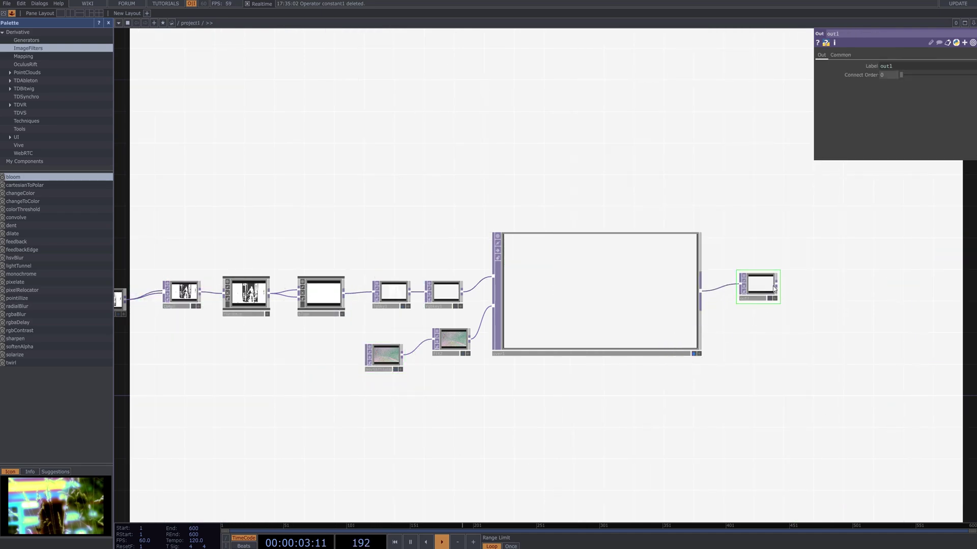
right_click(776, 286)
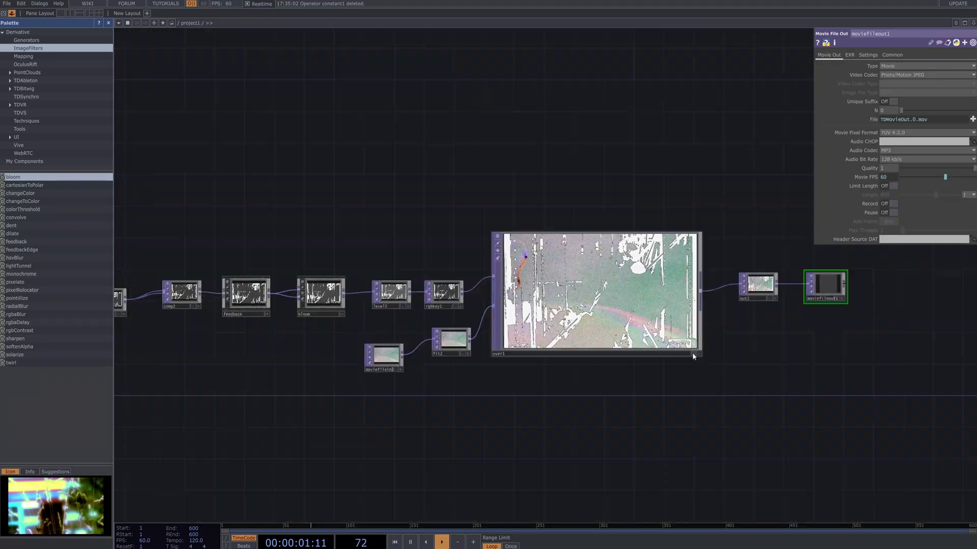
scroll(633, 392, "up", 5)
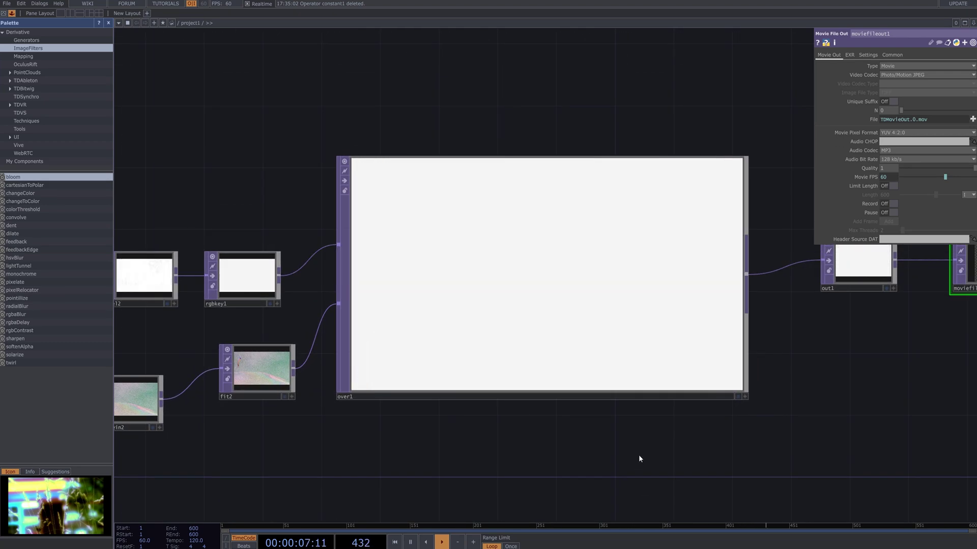
scroll(639, 454, "down", 2)
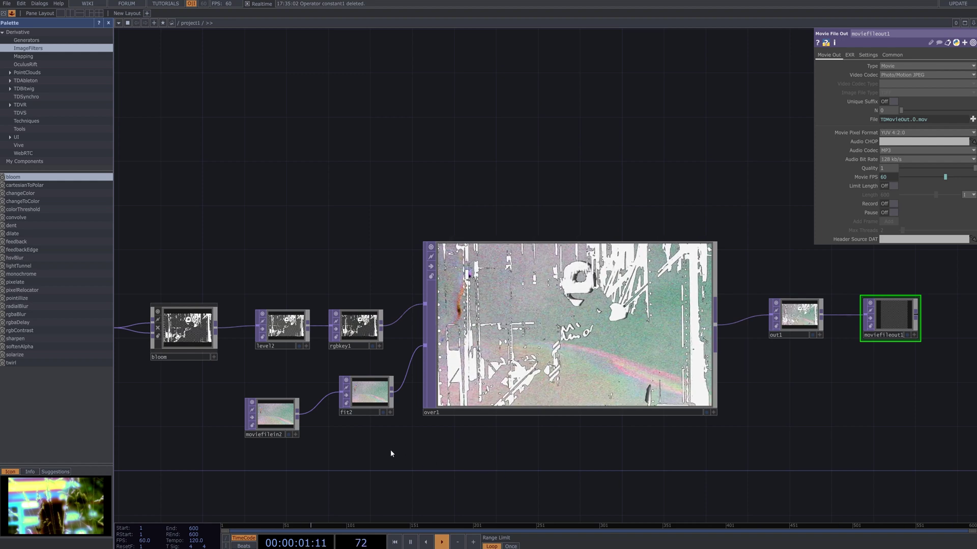
Tune rgbkey1's Green Min down to about 0.094 and back up near 0.197, then select level2.
left_click(356, 328)
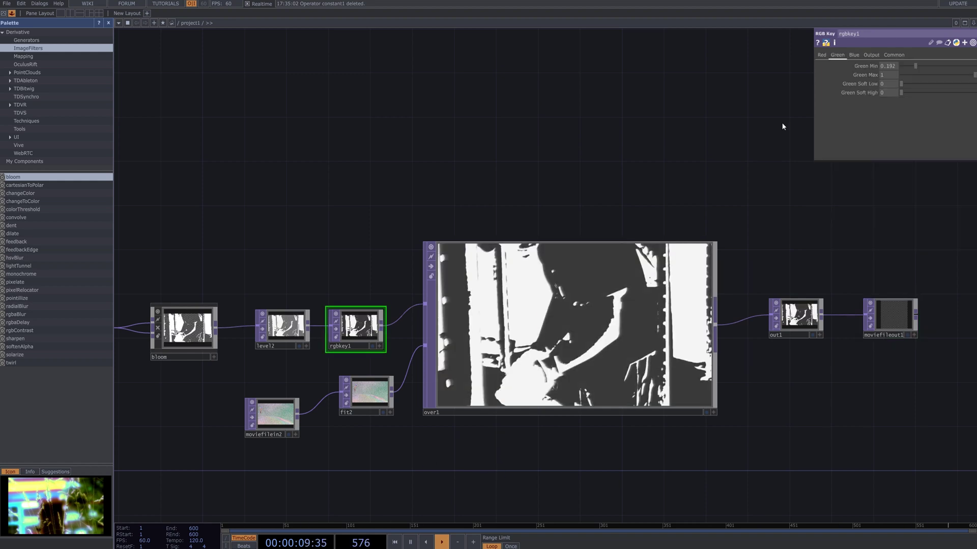
left_click_drag(915, 65, 913, 69)
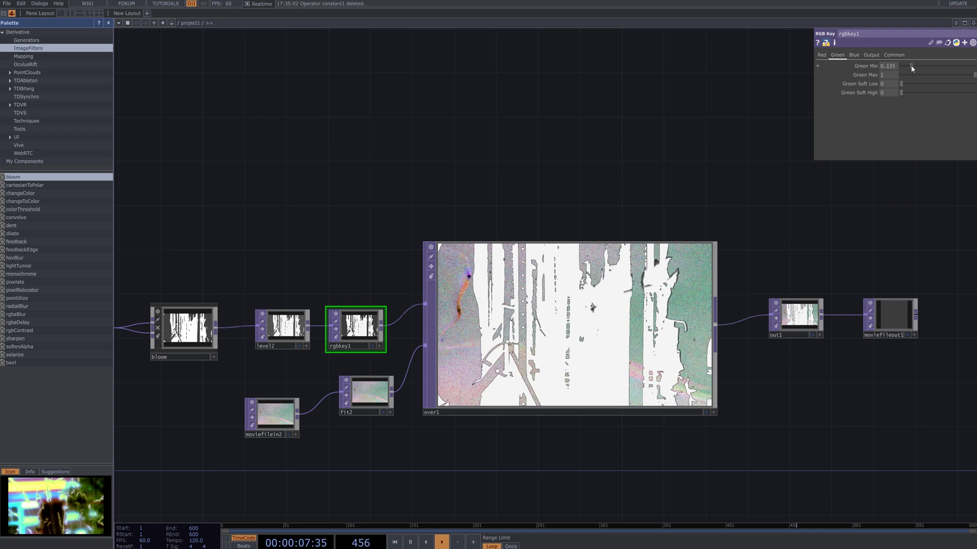
left_click_drag(910, 65, 908, 67)
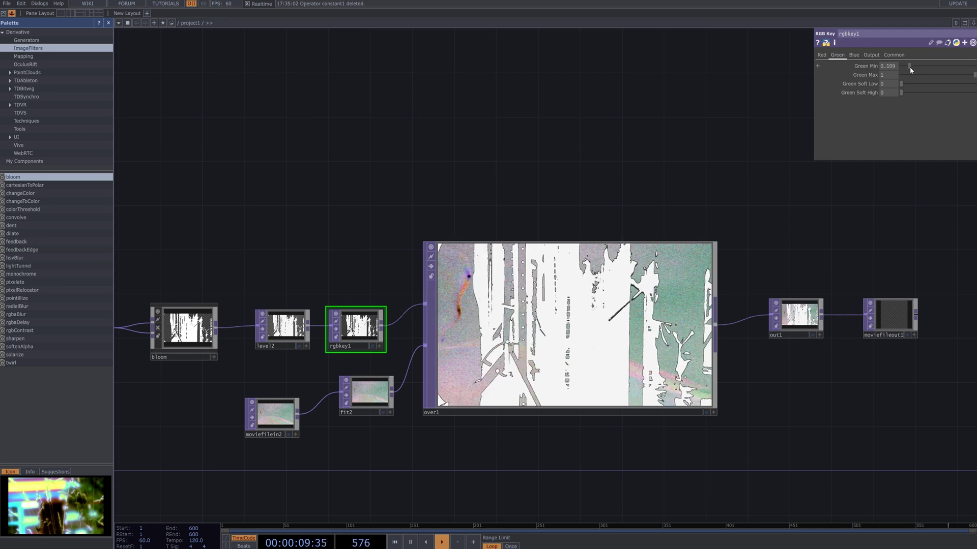
left_click_drag(910, 71, 909, 70)
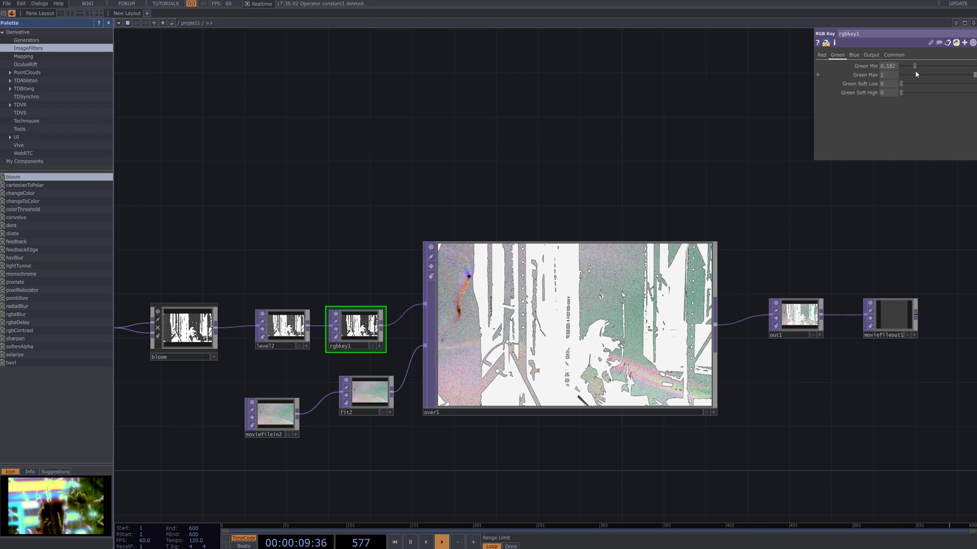
left_click_drag(915, 74, 917, 75)
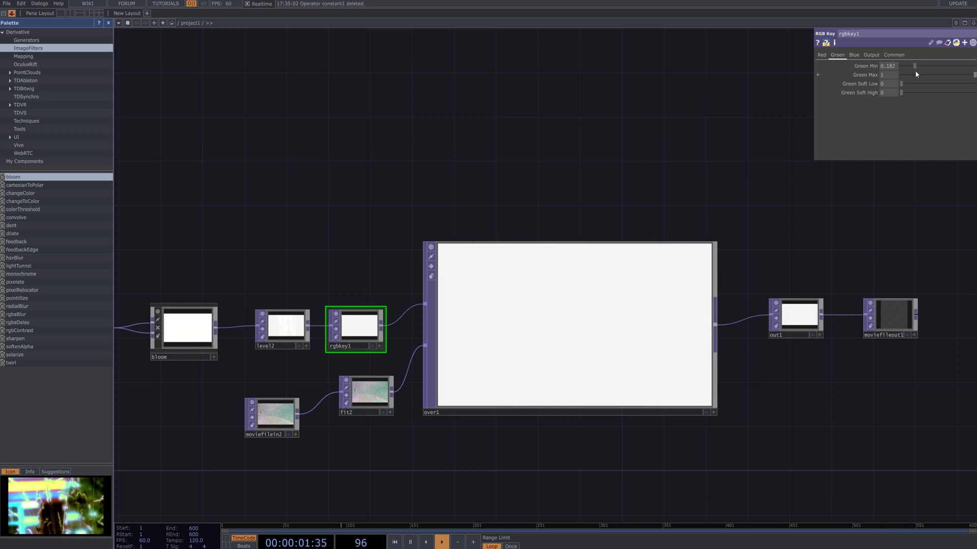
left_click(304, 337)
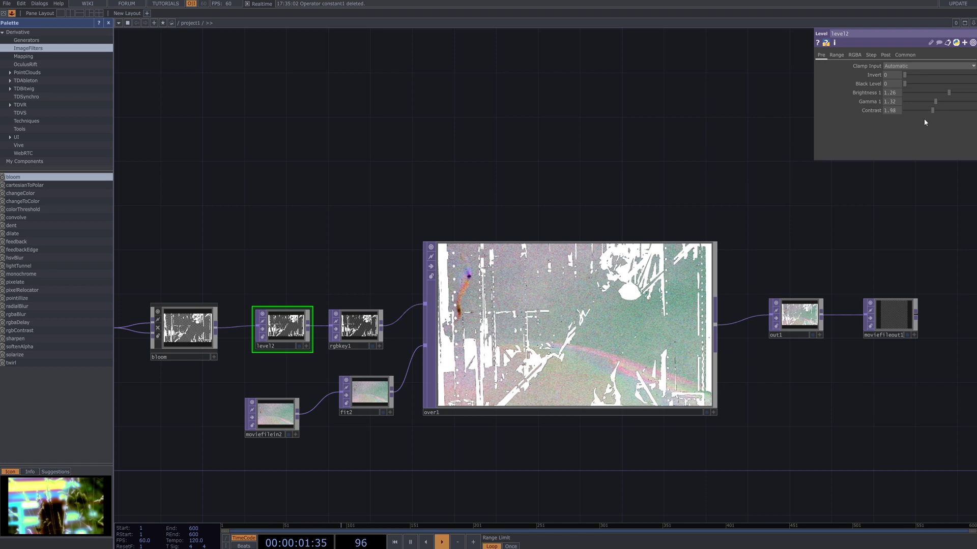
left_click_drag(931, 110, 895, 127)
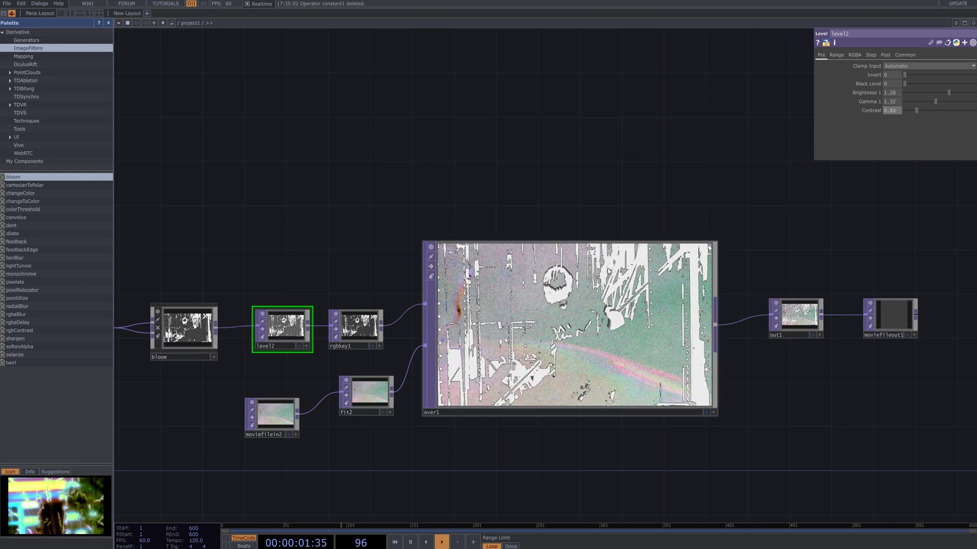
scroll(634, 275, "up", 5)
left_click_drag(859, 258, 857, 179)
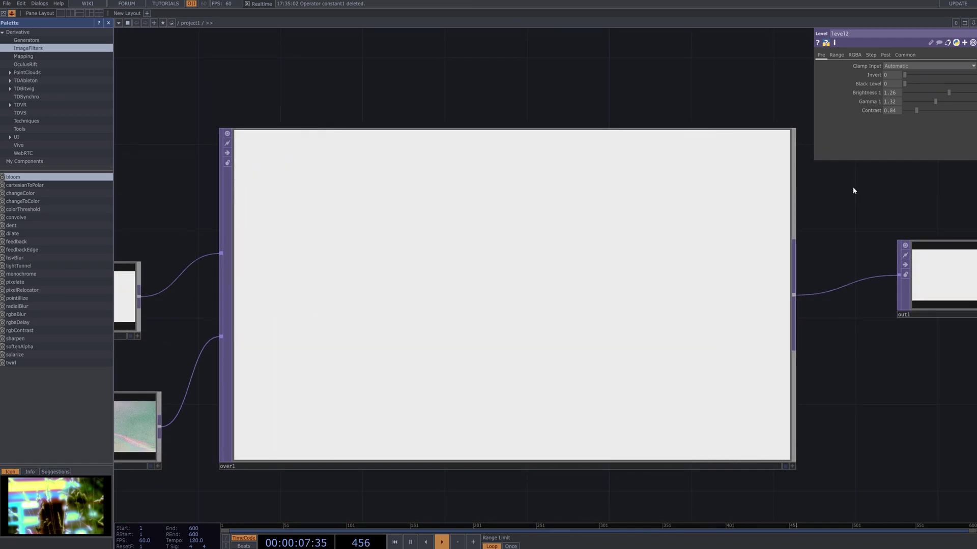
Home the network and nudge the bloom and solarize nodes slightly upward.
key("h")
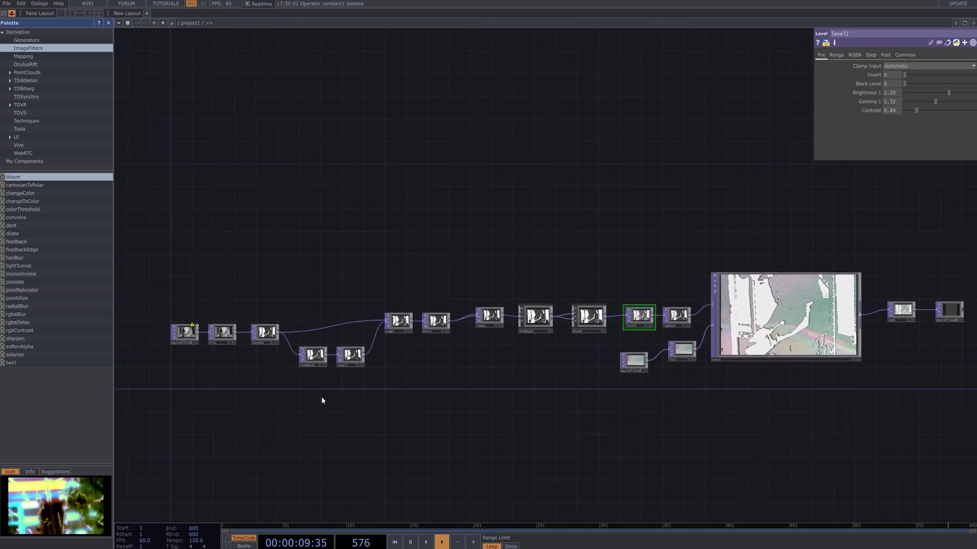
scroll(203, 380, "up", 5)
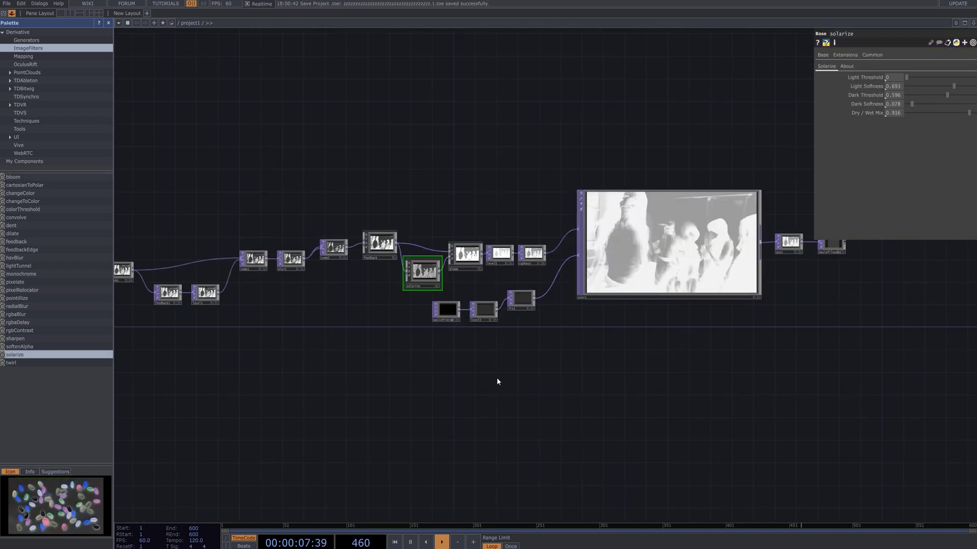
scroll(497, 377, "up", 3)
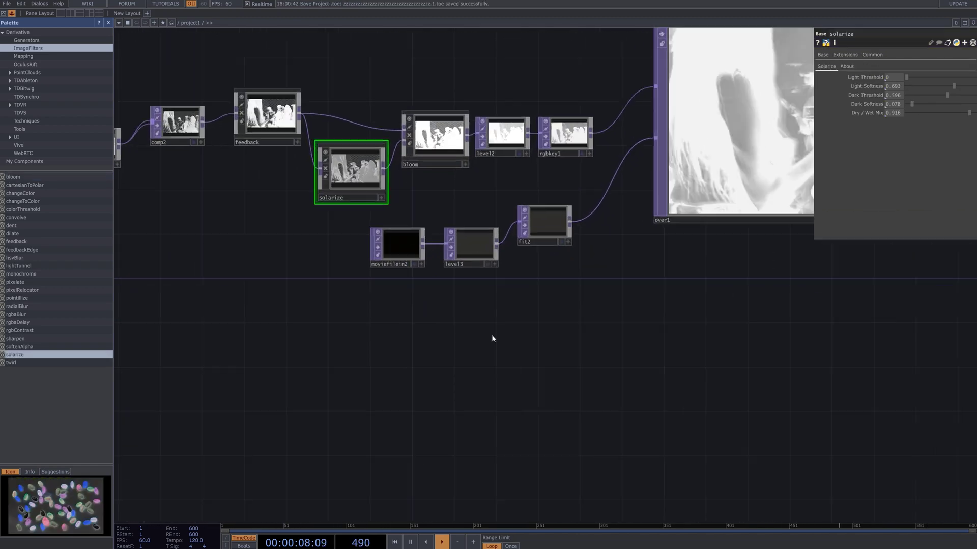
left_click_drag(560, 383, 619, 454)
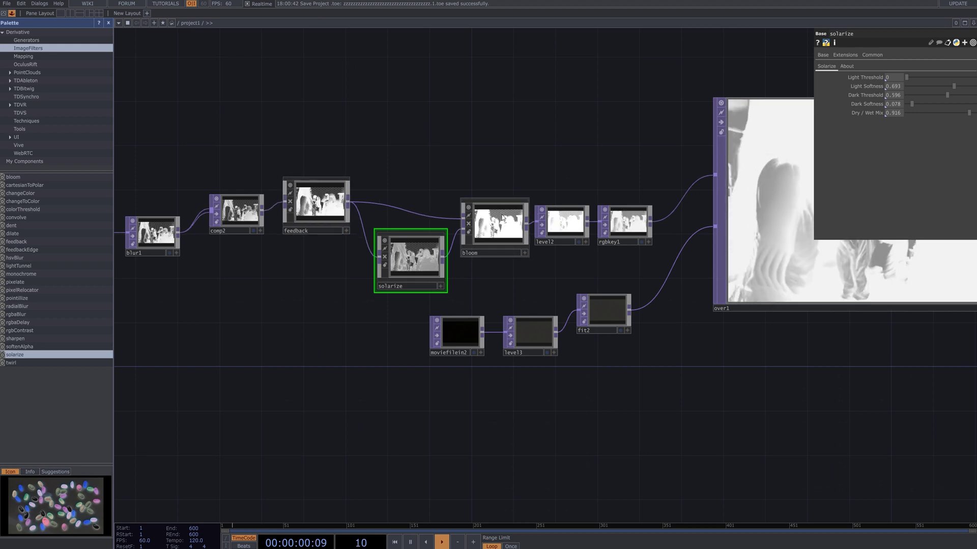
left_click_drag(502, 218, 503, 207)
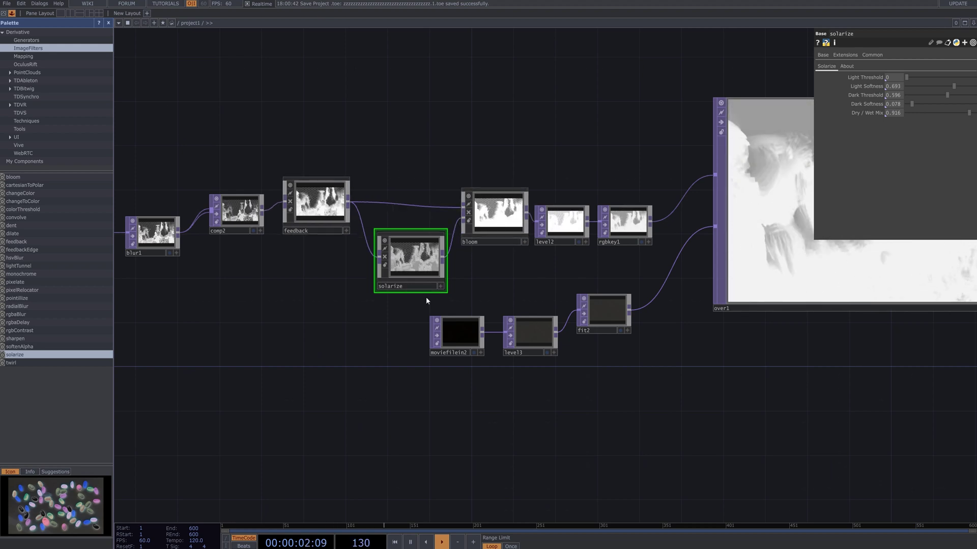
mouse_move(432, 250)
left_mouse_down()
mouse_move(420, 241)
mouse_move(433, 239)
left_mouse_up()
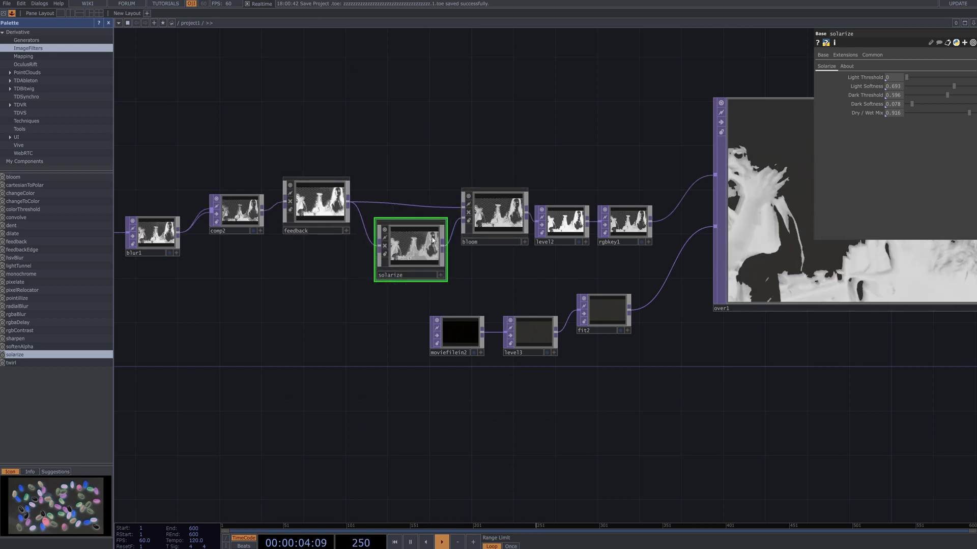
Select thresh1 to show its Threshold 0.425 and Soften 1 settings.
scroll(743, 349, "down", 6)
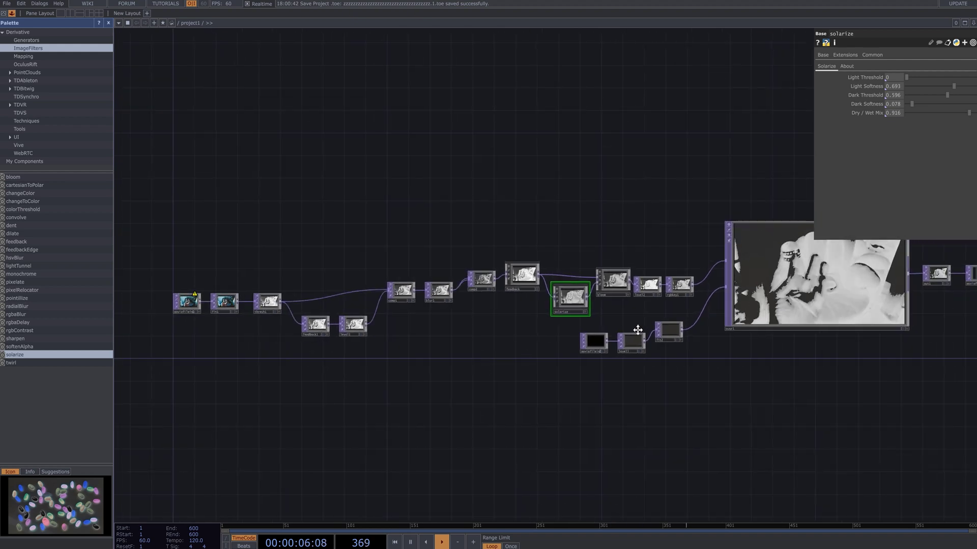
left_click_drag(263, 325, 419, 291)
left_click(414, 260)
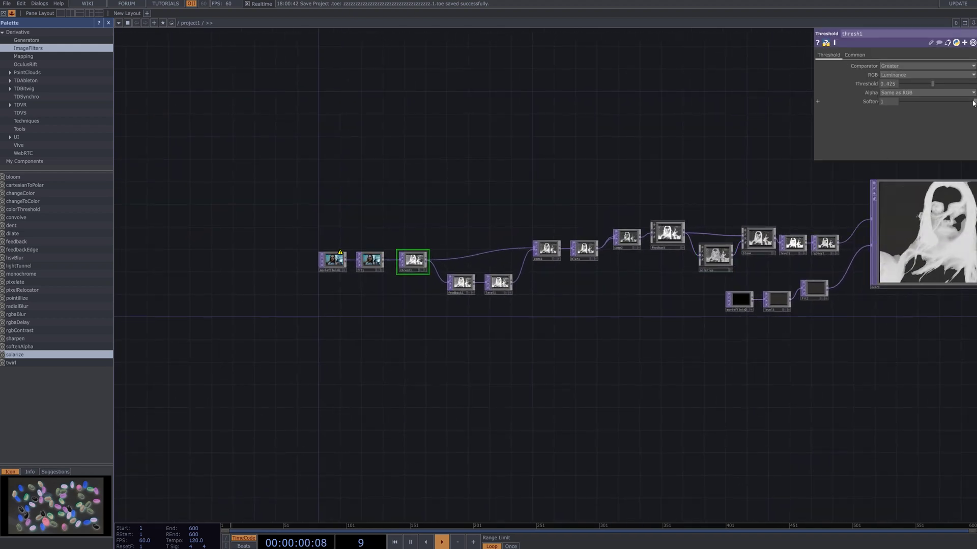
Remove thresh1's Soften, then review the feedback1, level1 and comp1 parameters.
mouse_move(948, 108)
left_mouse_down()
mouse_move(870, 121)
mouse_move(946, 123)
left_mouse_up()
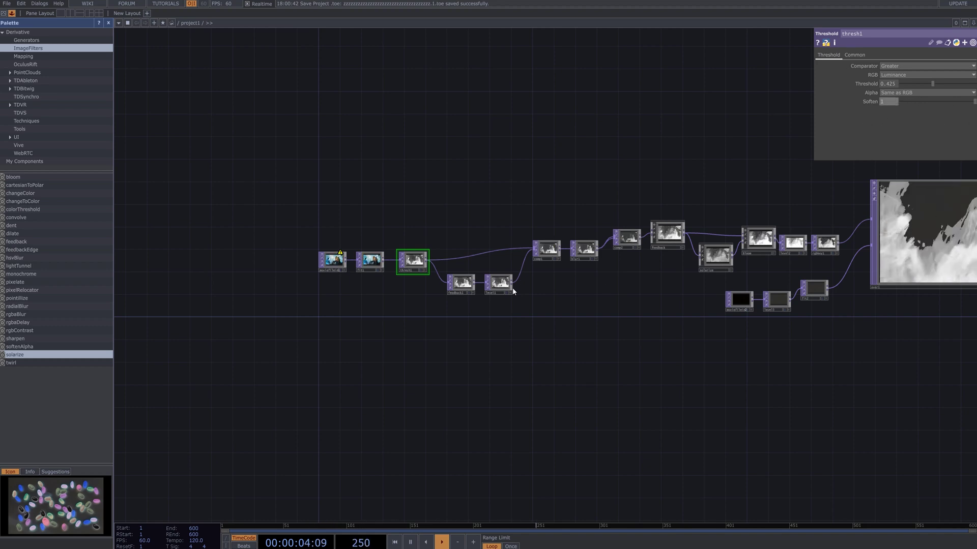
scroll(504, 287, "up", 3)
left_click(419, 279)
left_click_drag(532, 279, 366, 279)
left_click(322, 276)
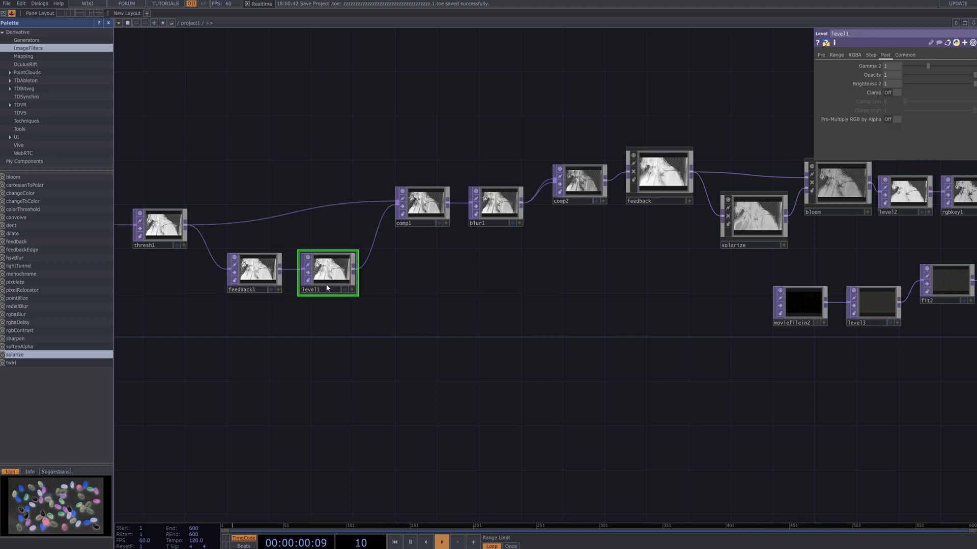
left_click(422, 206)
left_click(141, 232)
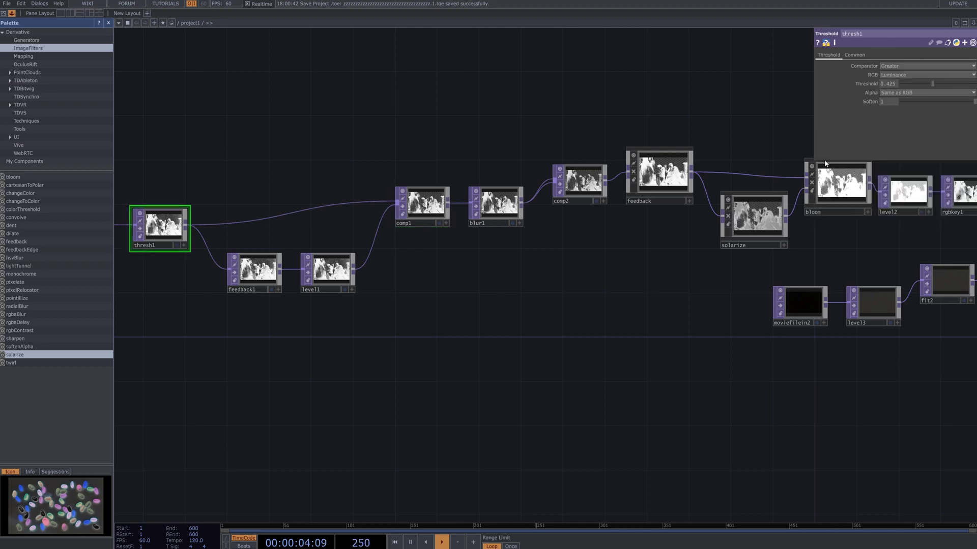
Compare thresh1 Soften at about 0.461 against 0 for soft versus hard silhouette edges.
left_click_drag(958, 102, 933, 106)
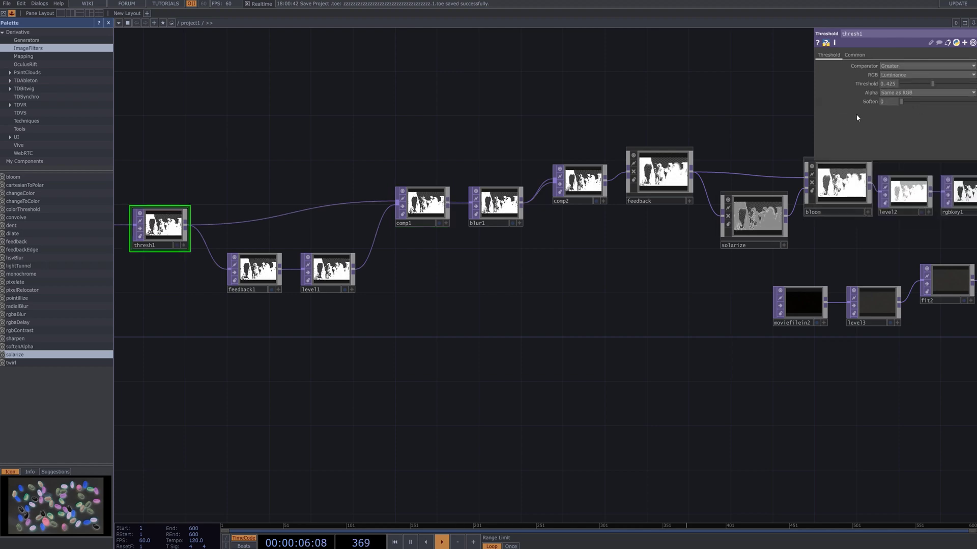
left_click_drag(313, 179, 628, 148)
scroll(478, 204, "up", 5)
left_click_drag(935, 102, 953, 105)
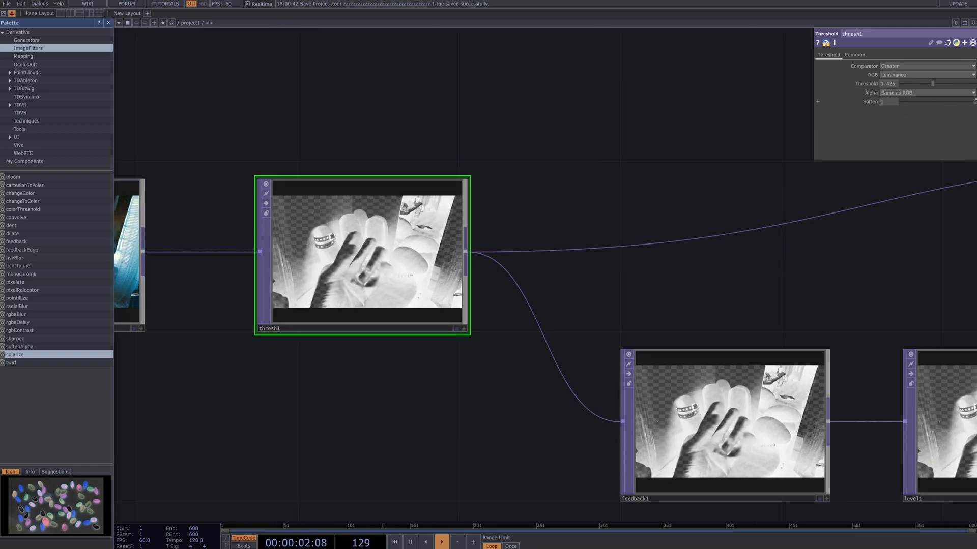
left_click_drag(953, 105, 975, 105)
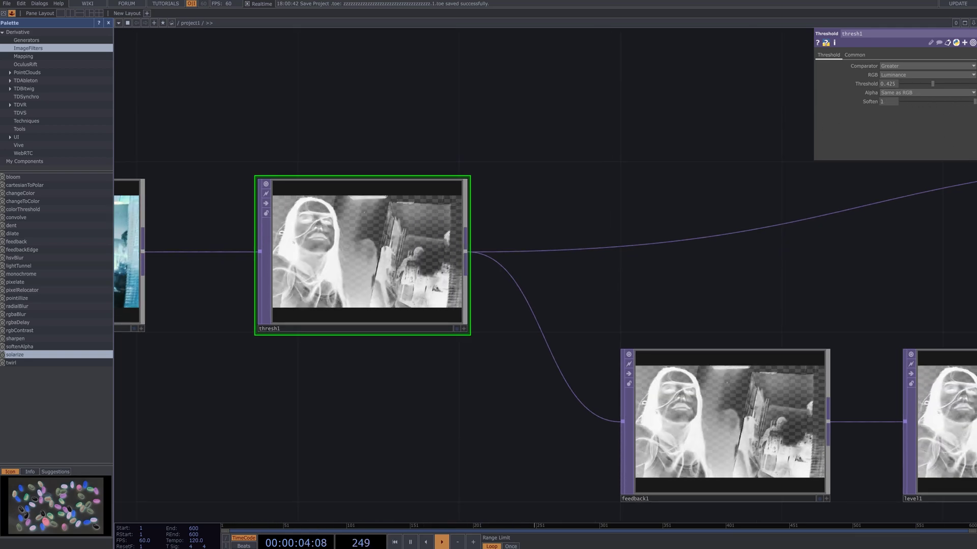
Pan the network over to the solarize and bloom section.
scroll(779, 310, "down", 3)
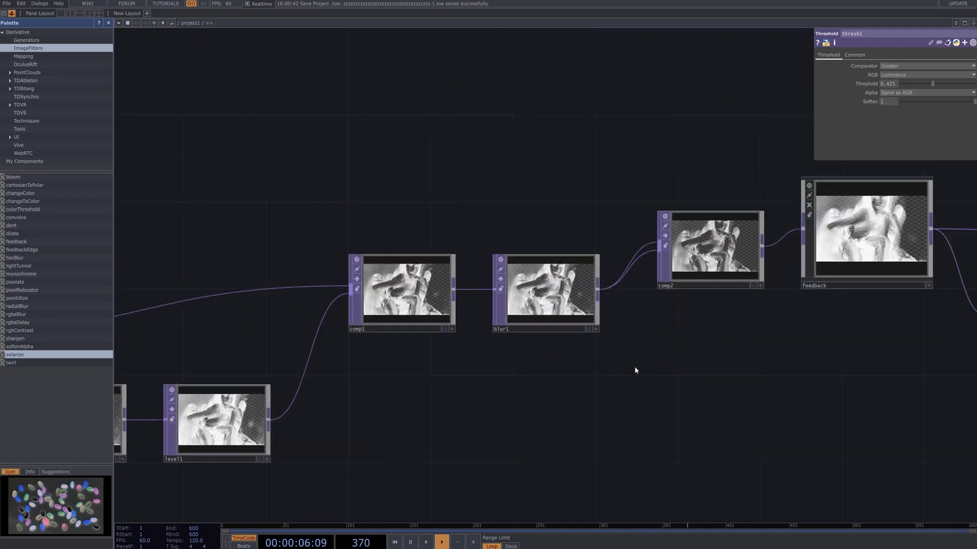
left_click_drag(634, 371, 174, 392)
left_click_drag(750, 398, 545, 266)
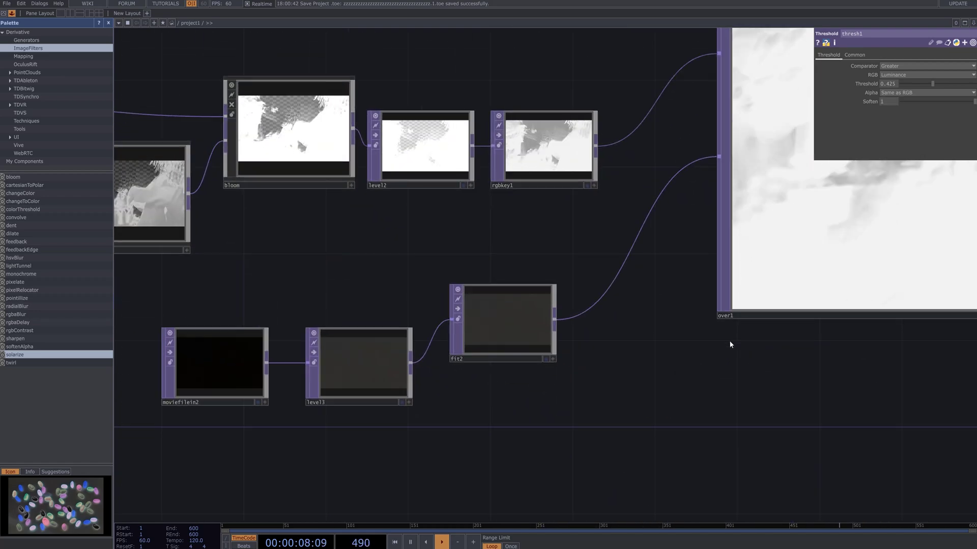
left_click_drag(730, 342, 671, 295)
scroll(368, 378, "down", 2)
scroll(369, 379, "down", 1)
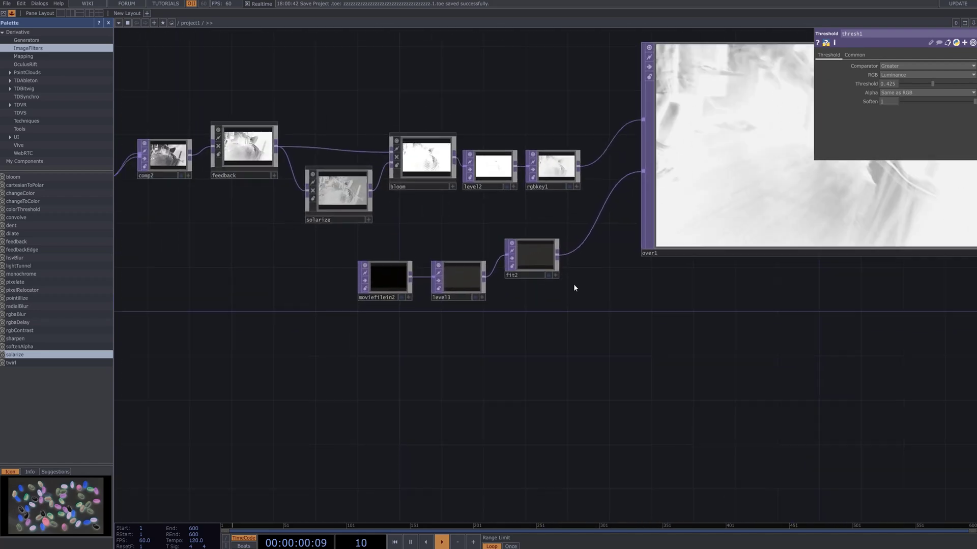
left_click_drag(327, 174, 397, 208)
Drop an unconnected solarize1 node beside the original solarize, then pan toward over1.
left_click(407, 231)
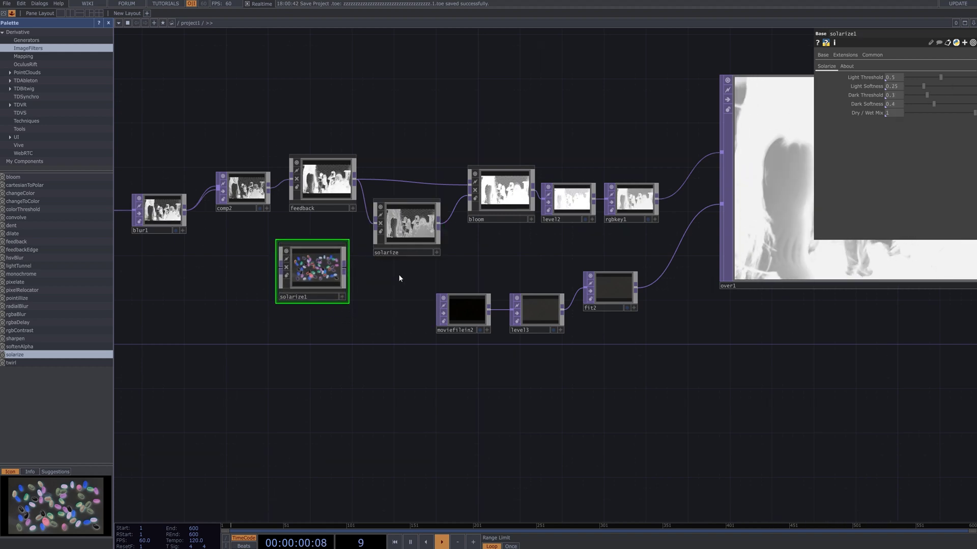
left_click(406, 244)
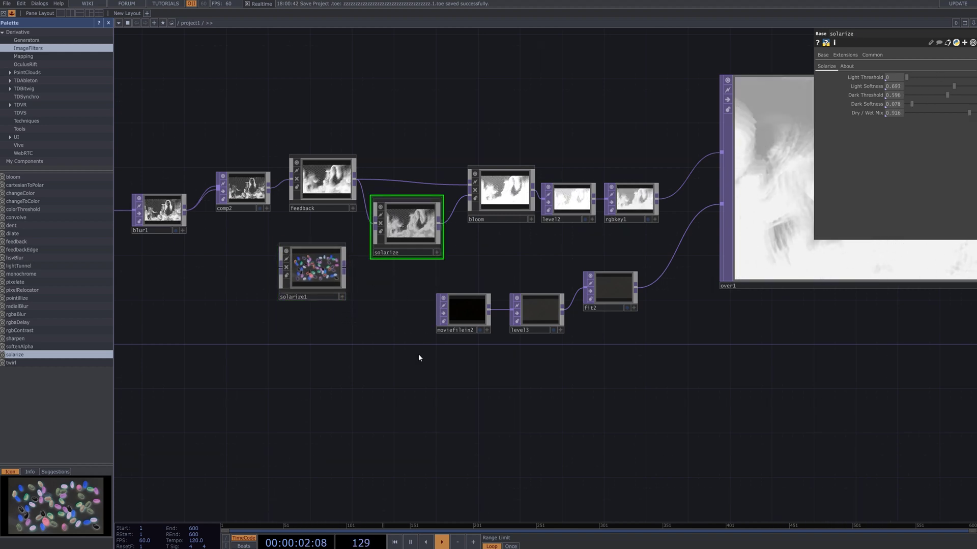
left_click_drag(305, 394, 185, 417)
scroll(449, 397, "right", 5)
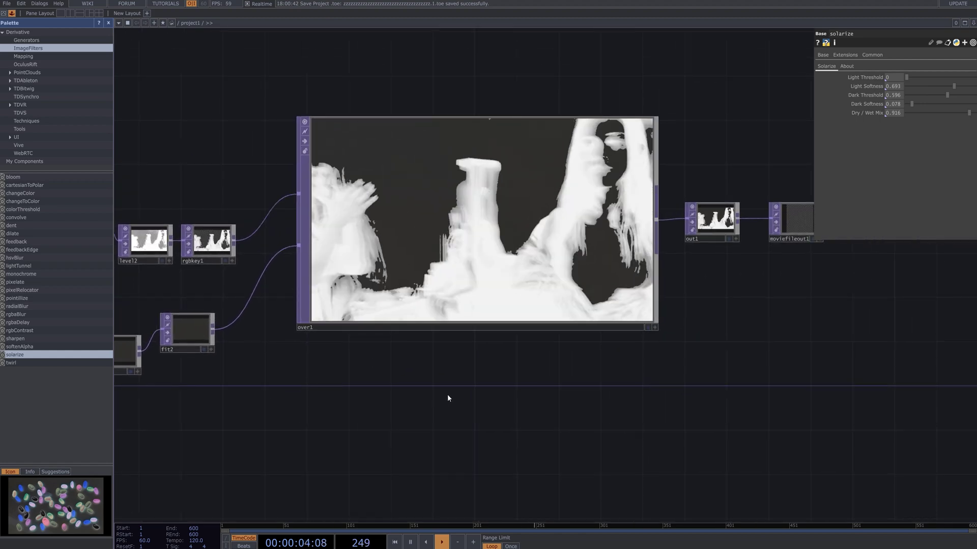
scroll(449, 397, "down", 5)
scroll(471, 396, "left", 1)
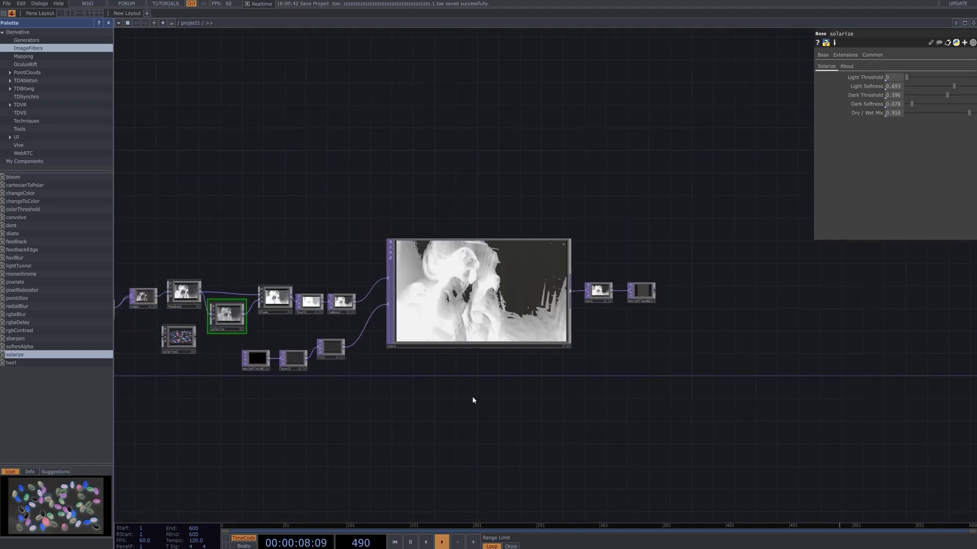
scroll(472, 400, "up", 5)
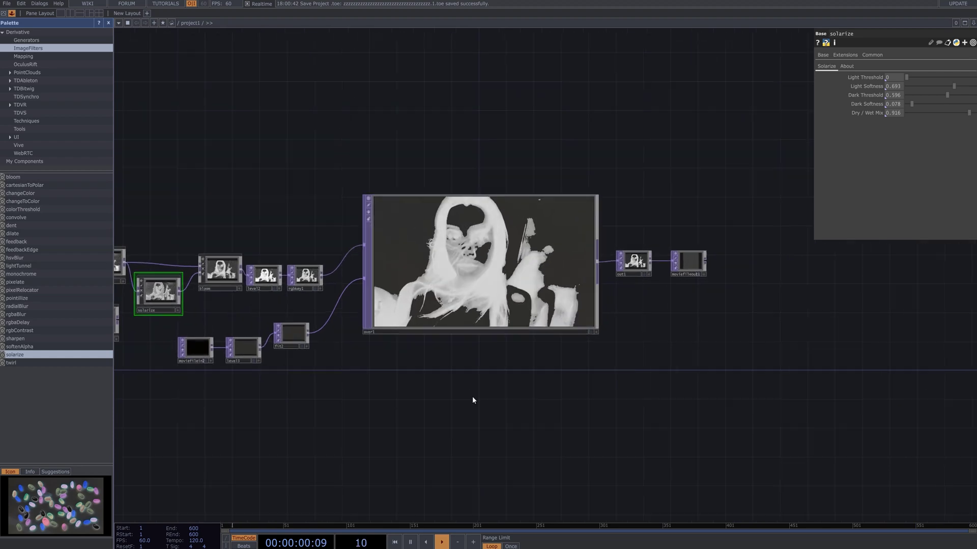
scroll(480, 419, "up", 2)
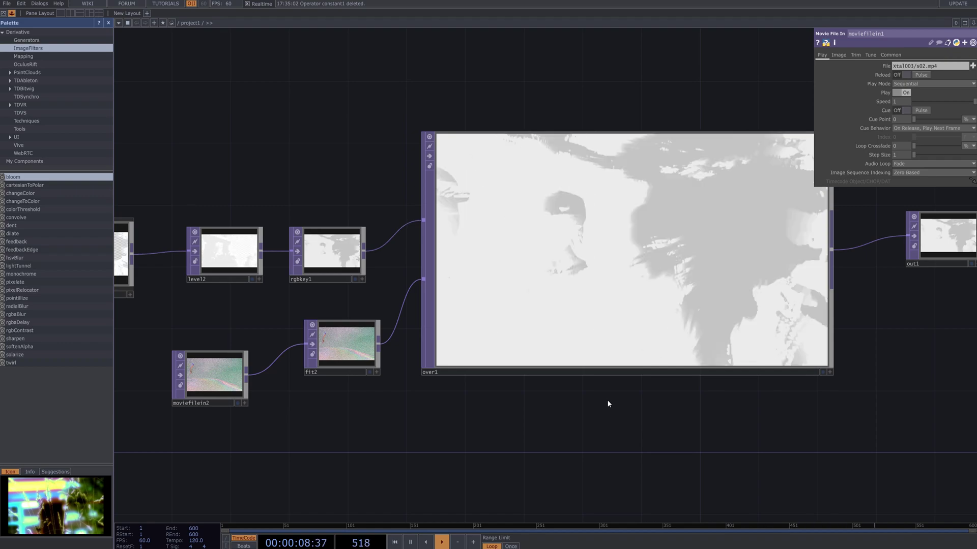
Turn on over1's display flag as the network background and enlarge its node preview.
scroll(606, 400, "down", 4)
scroll(626, 402, "up", 1)
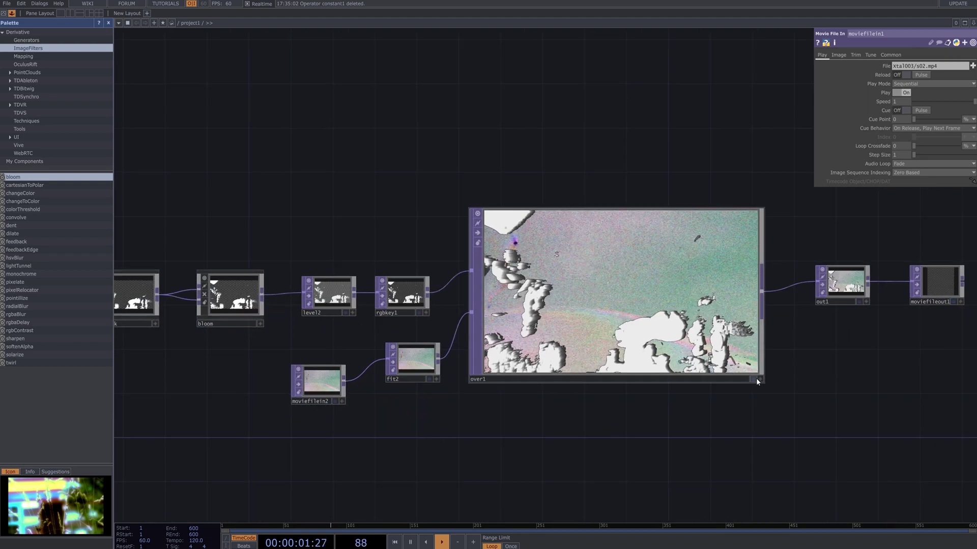
left_click(754, 379)
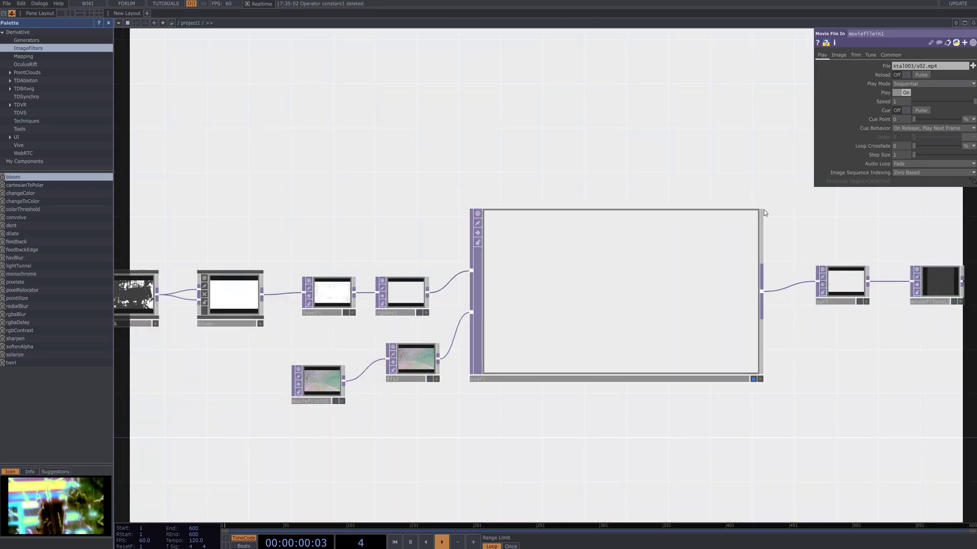
left_click_drag(763, 210, 829, 170)
left_click_drag(933, 293, 932, 282)
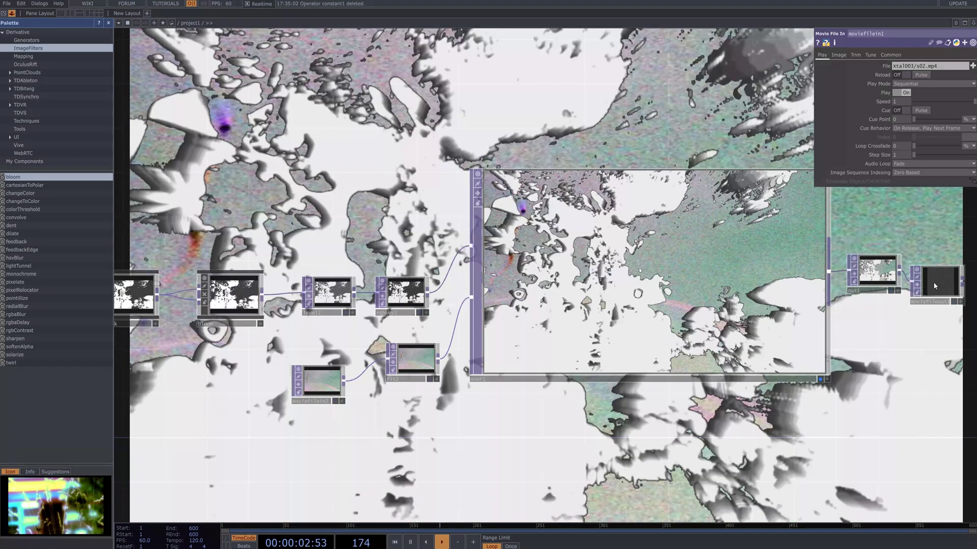